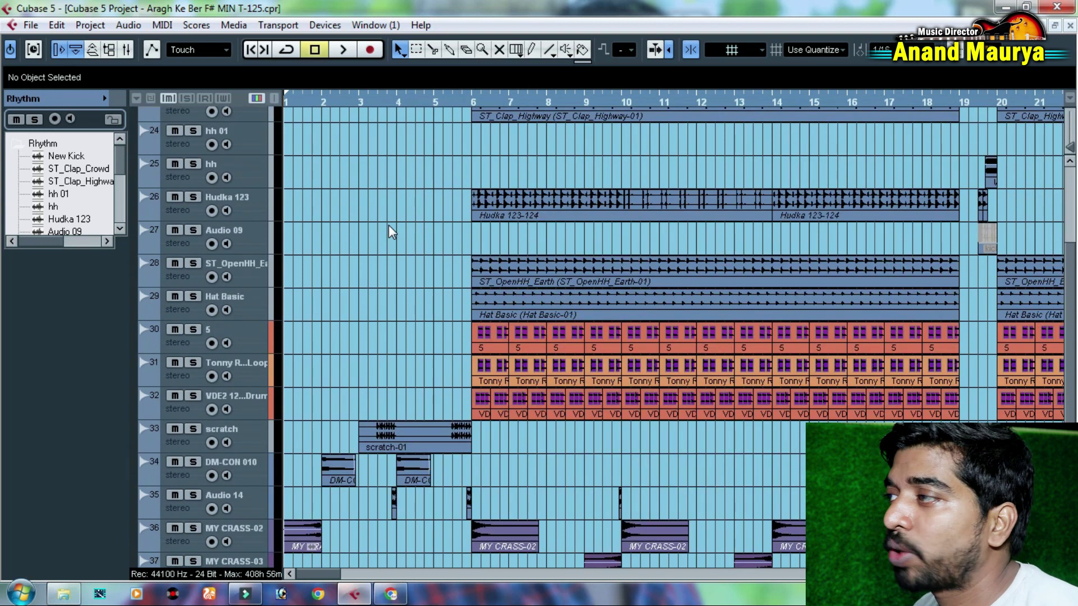
- Play the project from the start and examine which rhythm tracks sound in the opening bars
scroll(389, 226, up, 6)
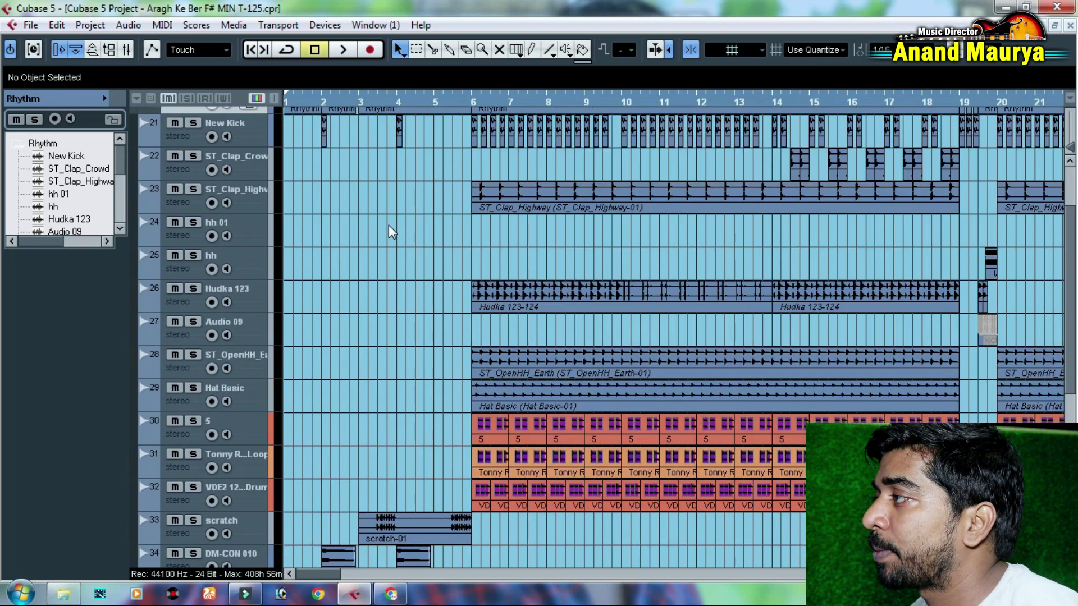
scroll(388, 226, down, 10)
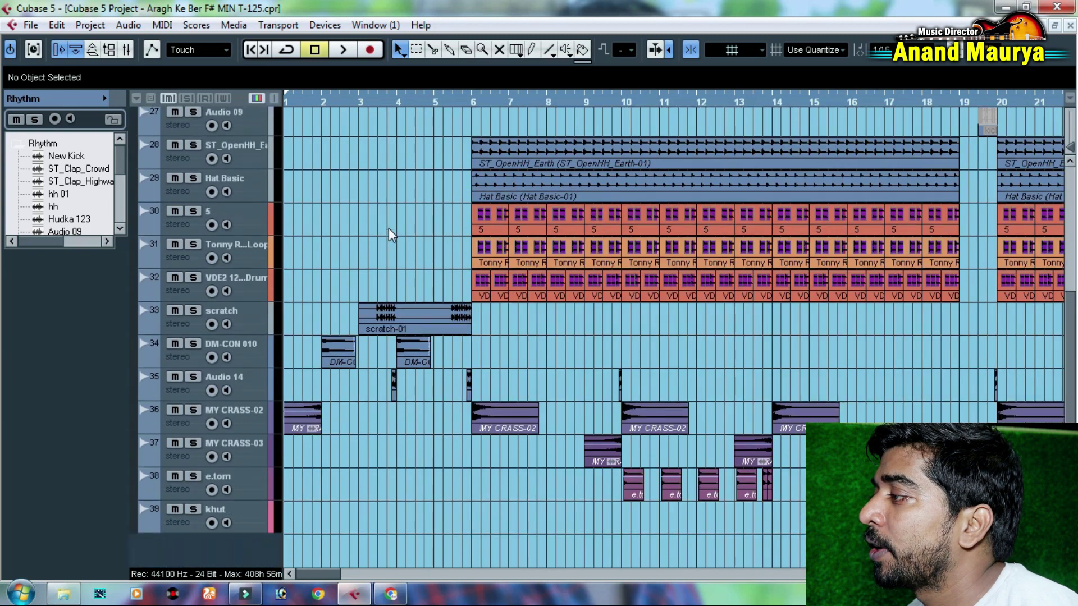
scroll(349, 254, up, 10)
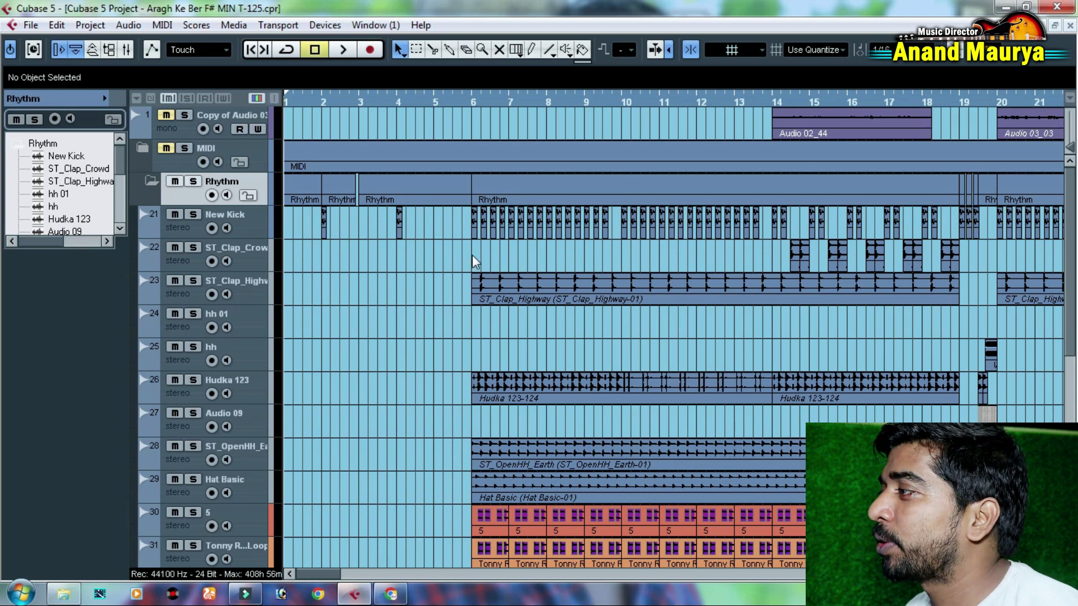
scroll(475, 258, down, 9)
key(space)
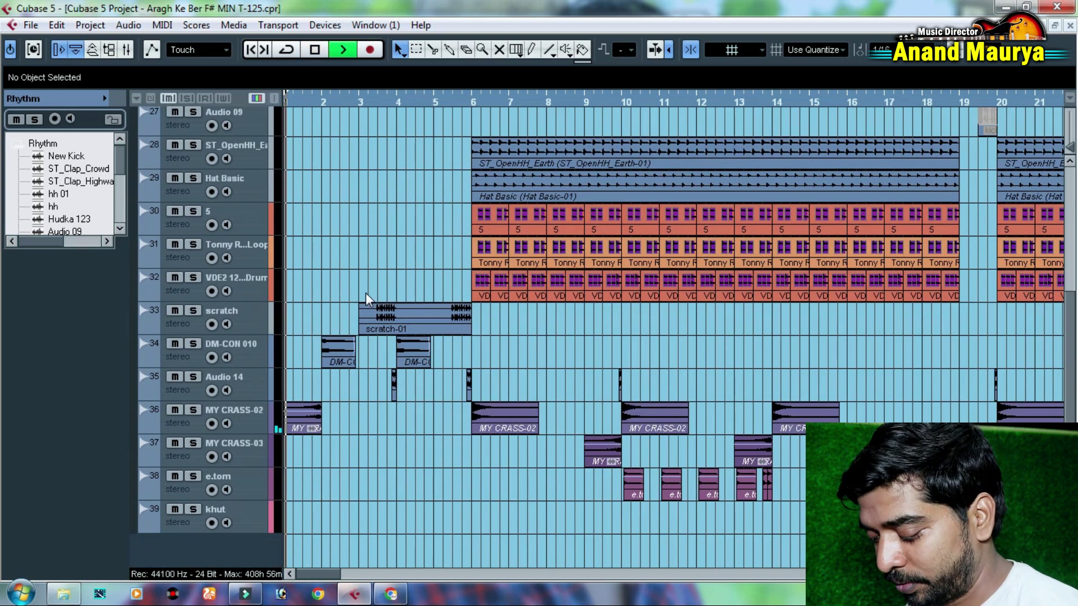
key(h)
key(h)
key(h)
scroll(591, 261, up, 4)
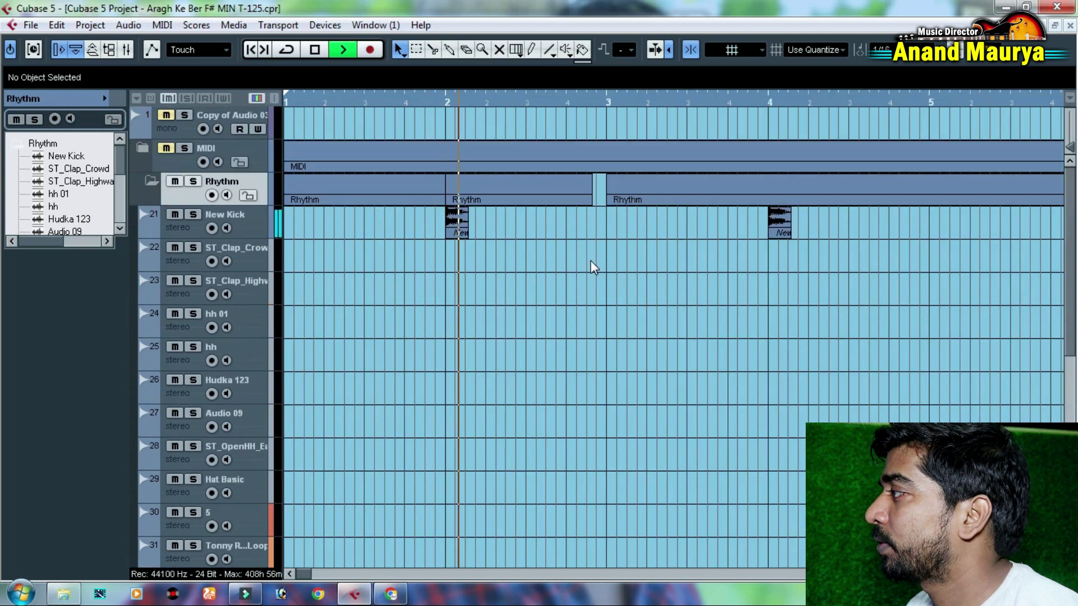
scroll(601, 263, down, 4)
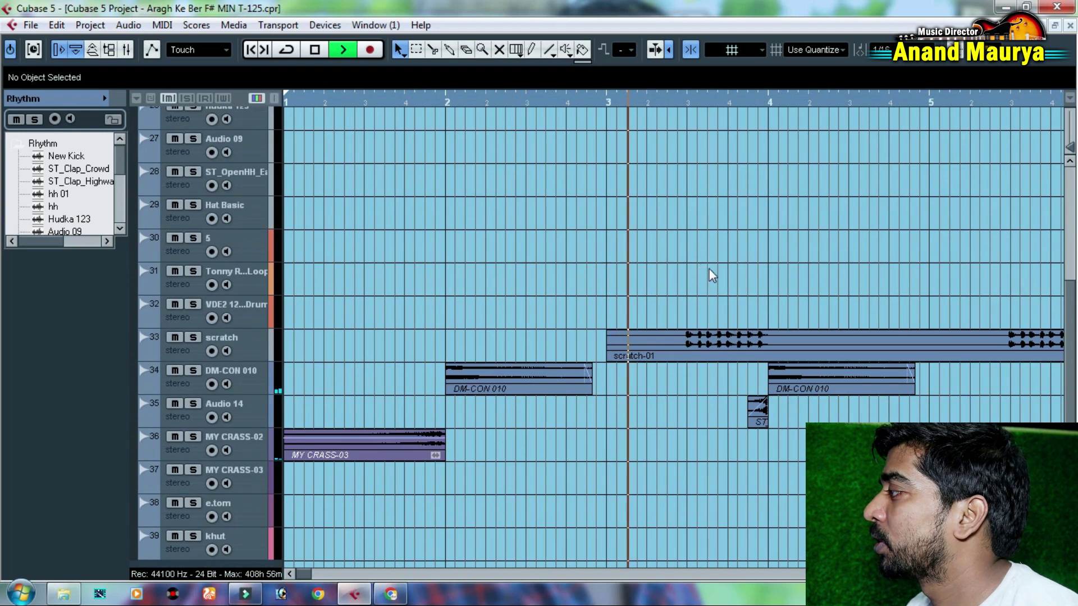
- Follow playback from bar 3 into the full rhythm section that starts at bar 6, then stop it
scroll(572, 297, up, 1)
scroll(573, 300, right, 4)
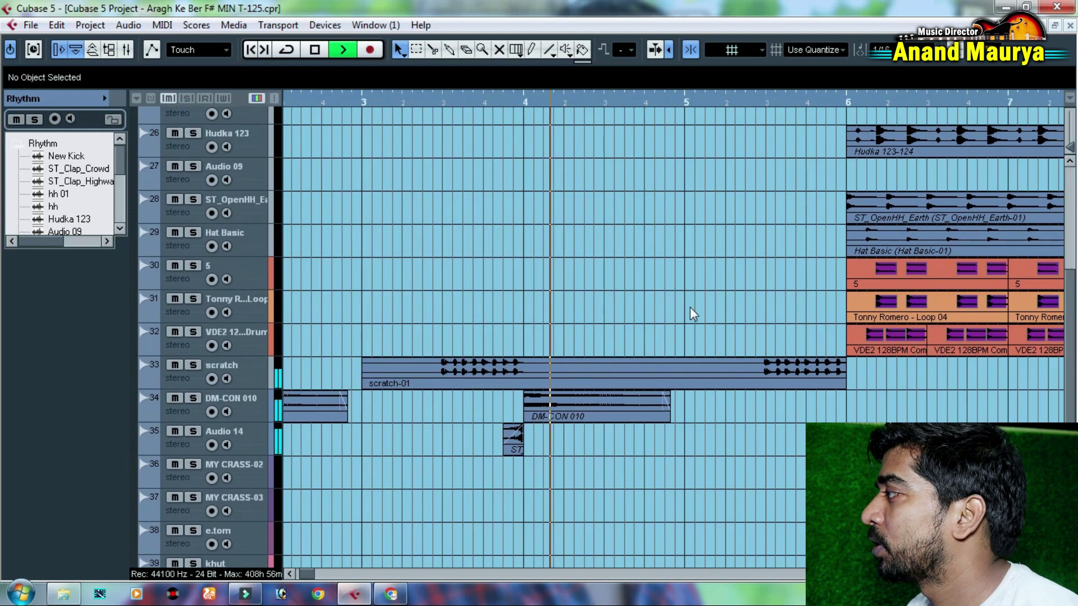
scroll(689, 308, up, 5)
scroll(762, 308, right, 3)
scroll(517, 303, down, 6)
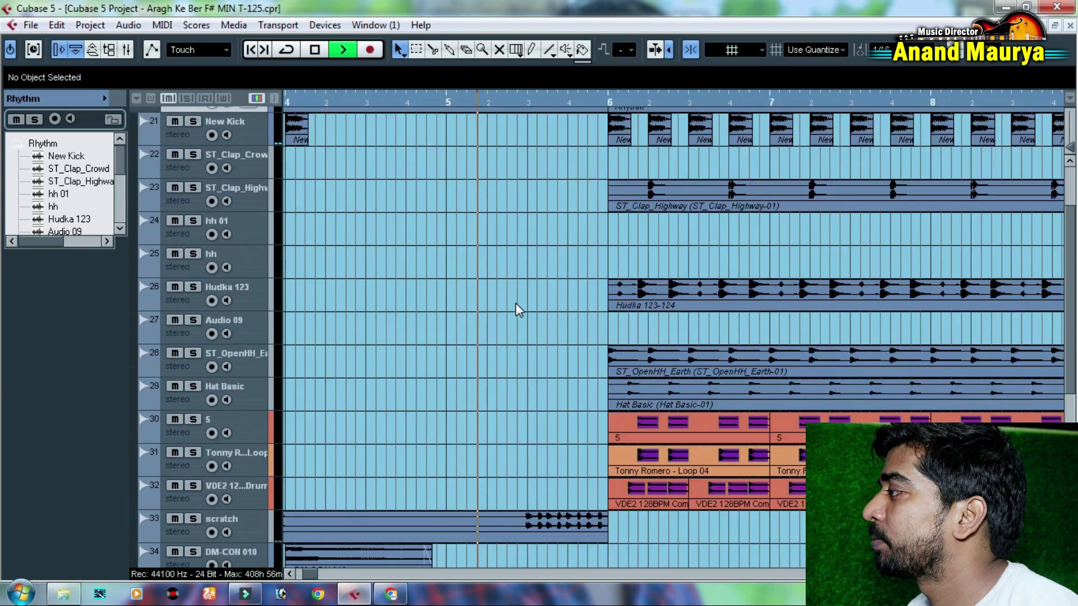
scroll(578, 314, up, 6)
scroll(676, 308, down, 5)
scroll(584, 273, up, 5)
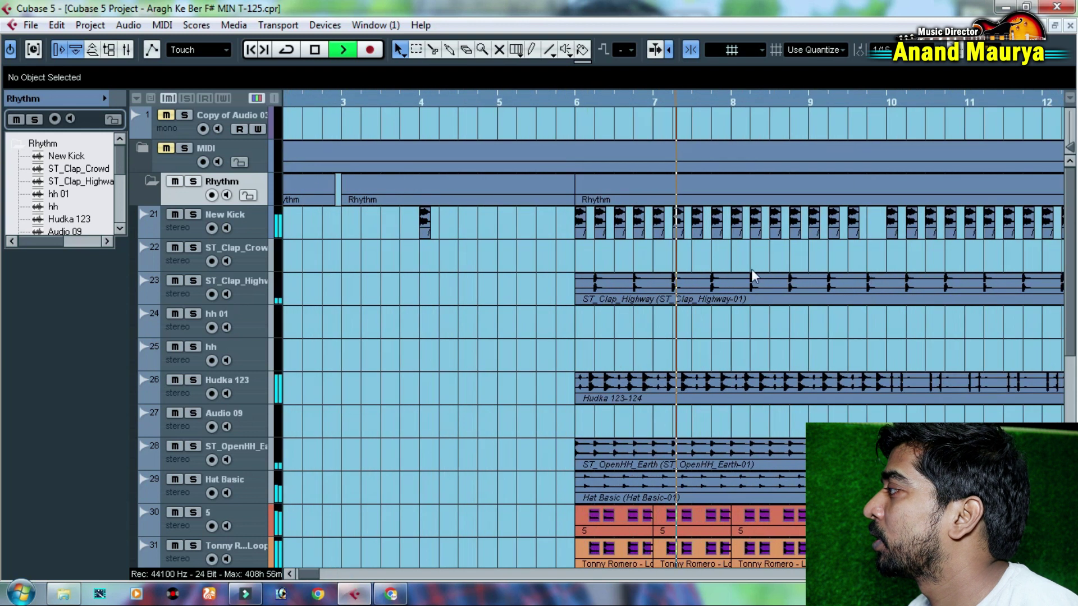
scroll(548, 262, down, 3)
key(space)
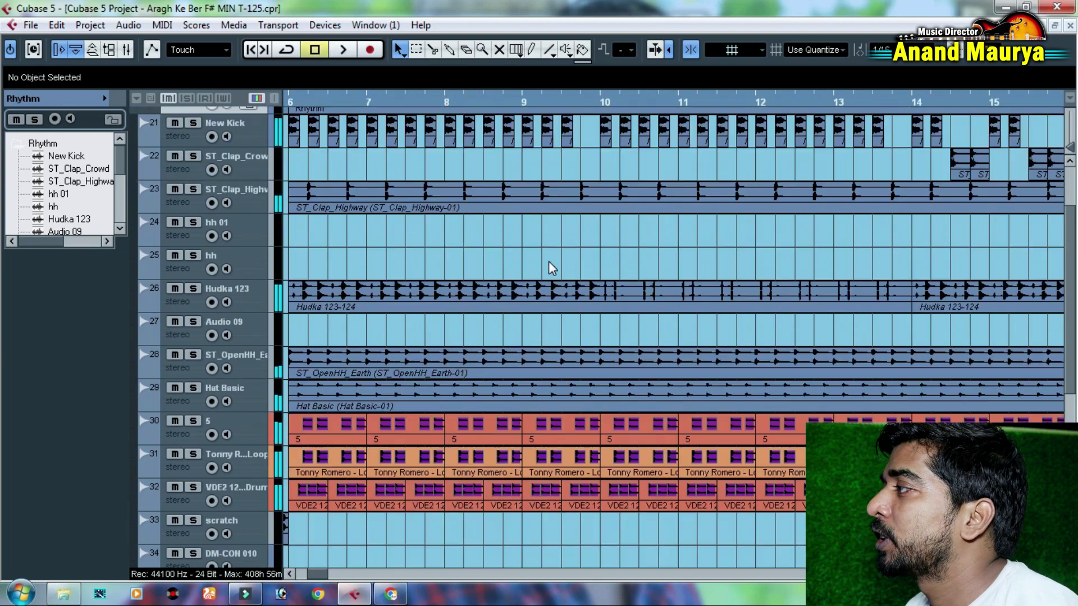
- Play the arrangement from bar 6 and examine the layered kick, clap, hi-hat and loop tracks
scroll(447, 257, up, 1)
scroll(449, 262, left, 2)
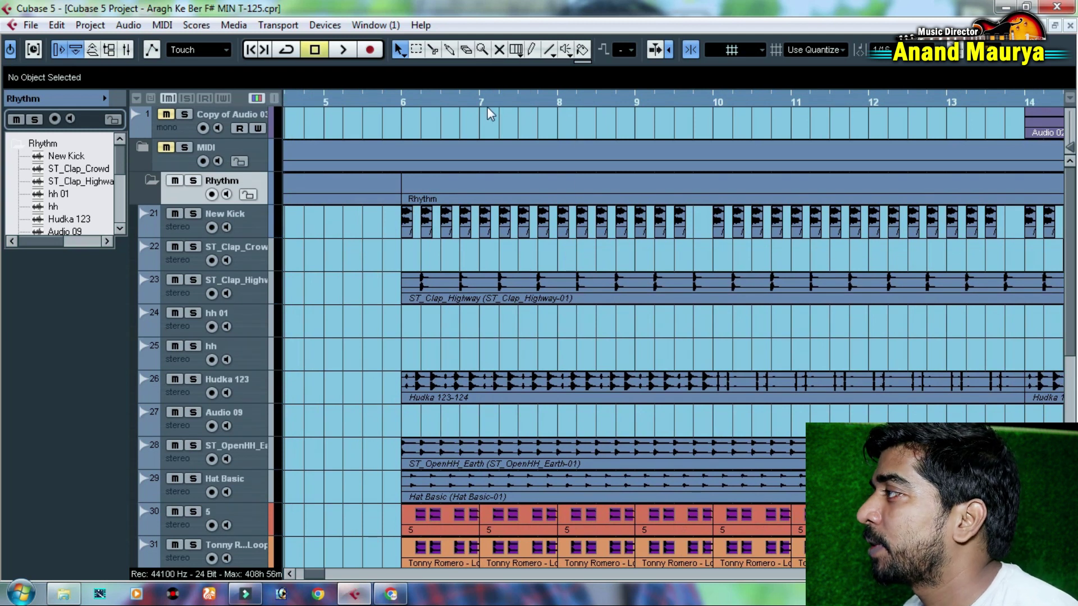
click(404, 102)
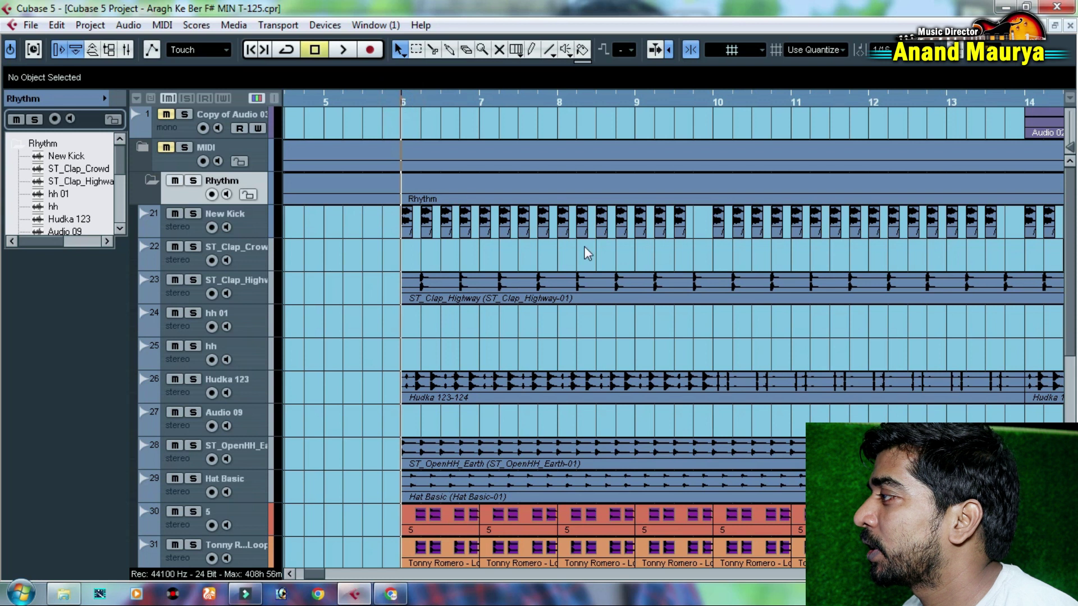
key(space)
key(g)
key(g)
key(g)
key(g)
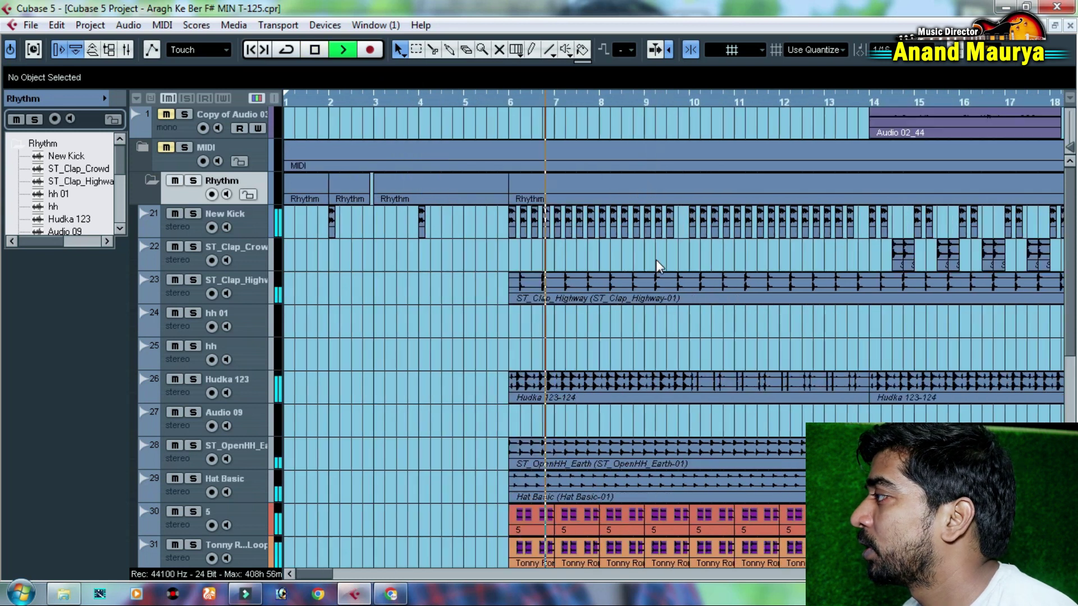
key(h)
key(h)
key(h)
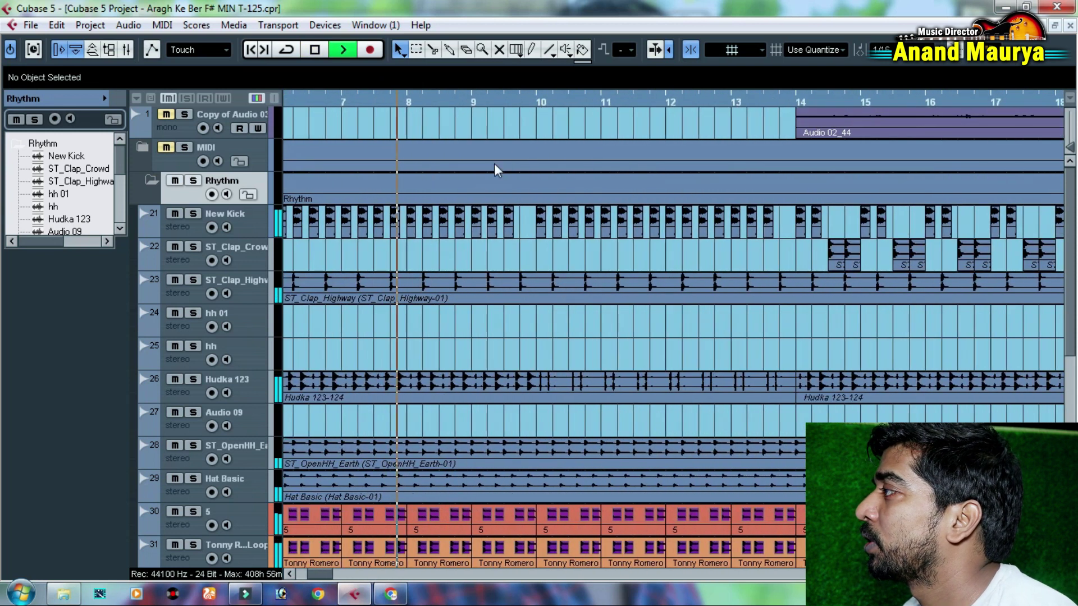
- Move playback to shortly before bar 10 and follow the rhythm tracks towards bar 14
click(519, 103)
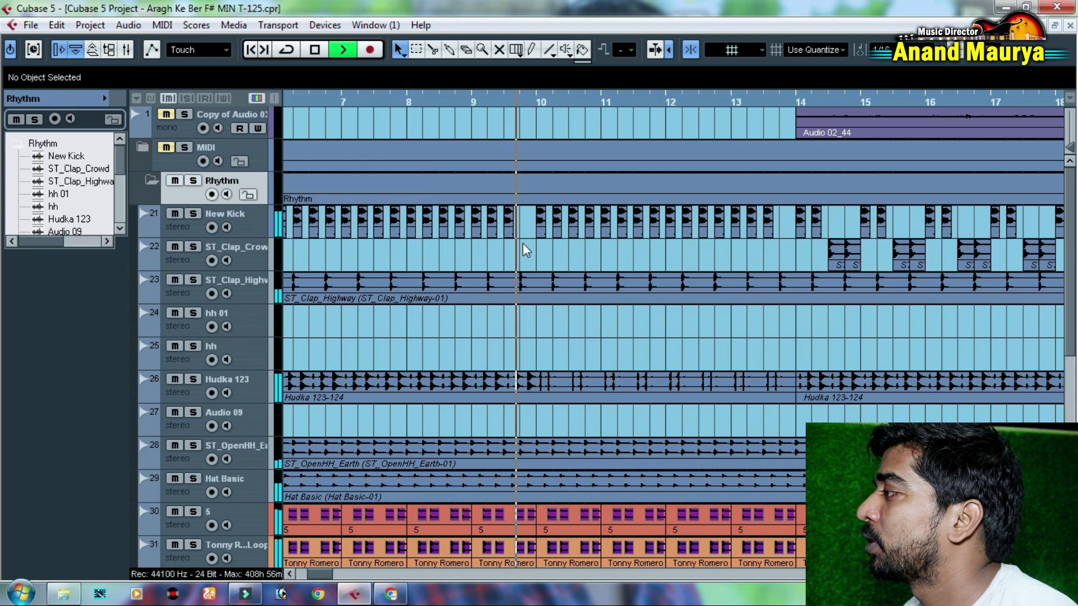
scroll(582, 261, down, 5)
scroll(582, 260, up, 3)
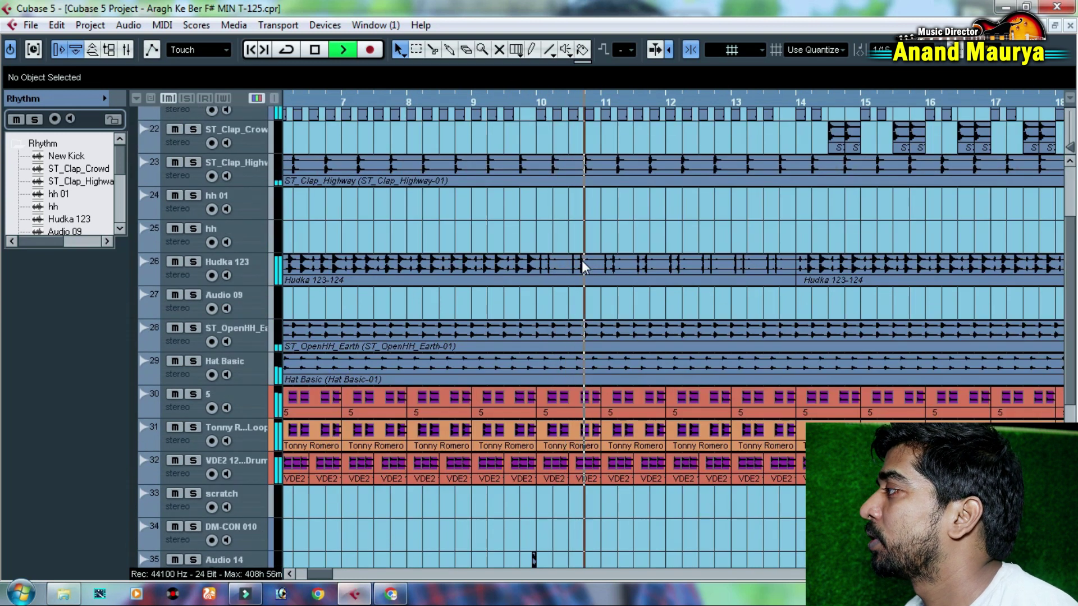
scroll(675, 261, up, 1)
scroll(675, 260, right, 3)
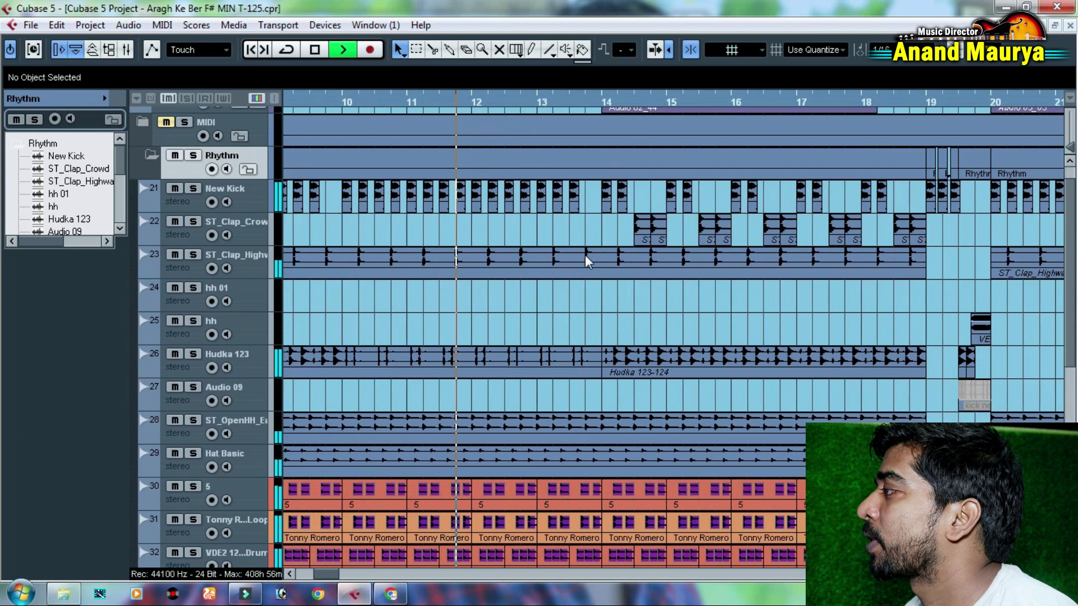
click(602, 271)
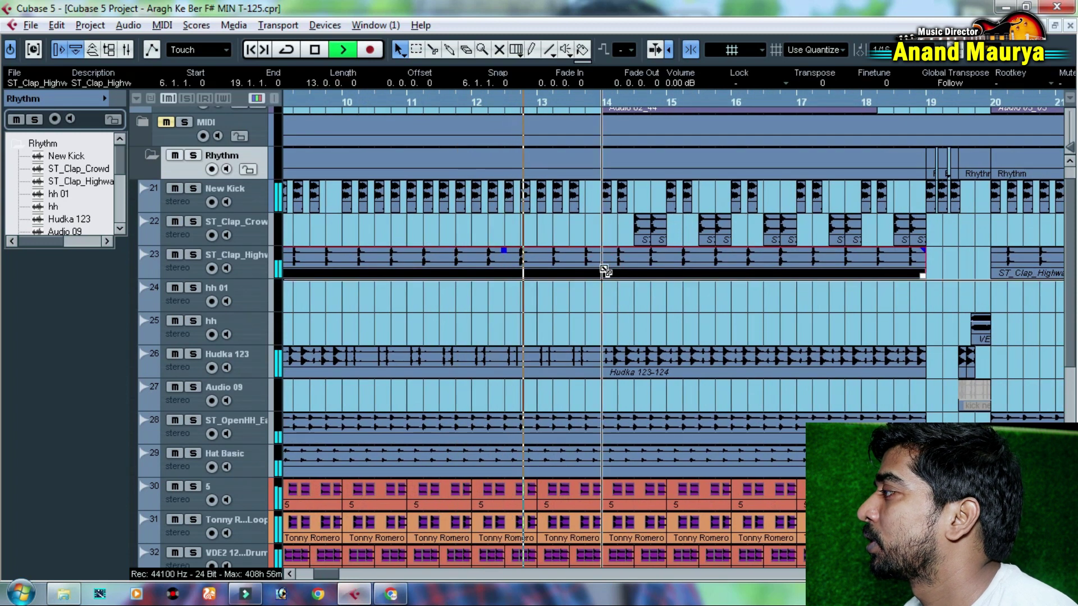
click(586, 237)
scroll(759, 308, right, 2)
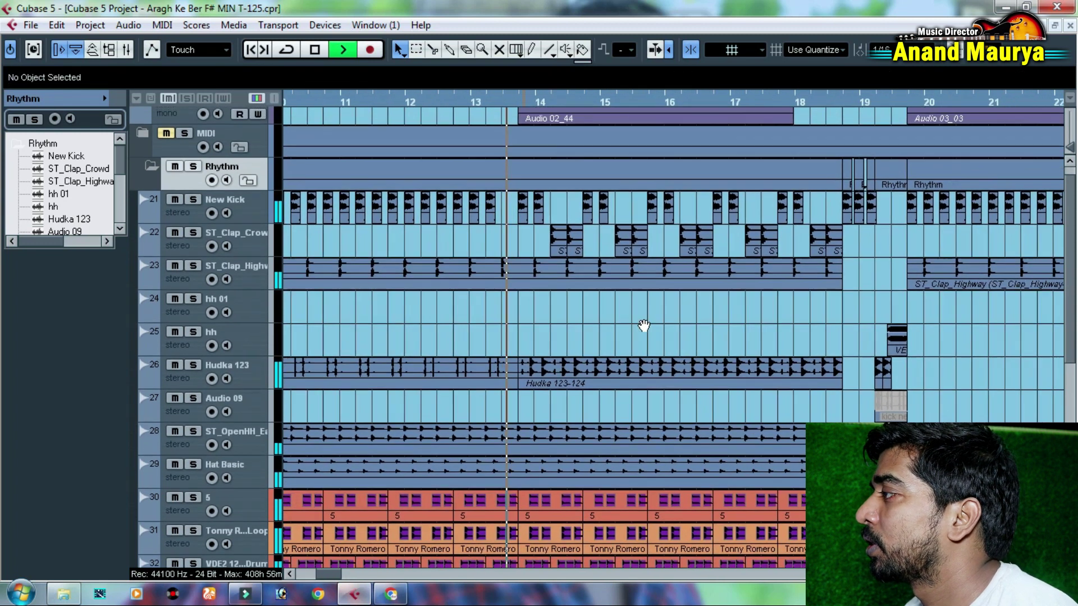
scroll(564, 325, up, 1)
click(564, 326)
- Unmute audio track 1 to hear it with the rhythm from bar 14, and mute it again around bar 18
key(g)
key(g)
key(g)
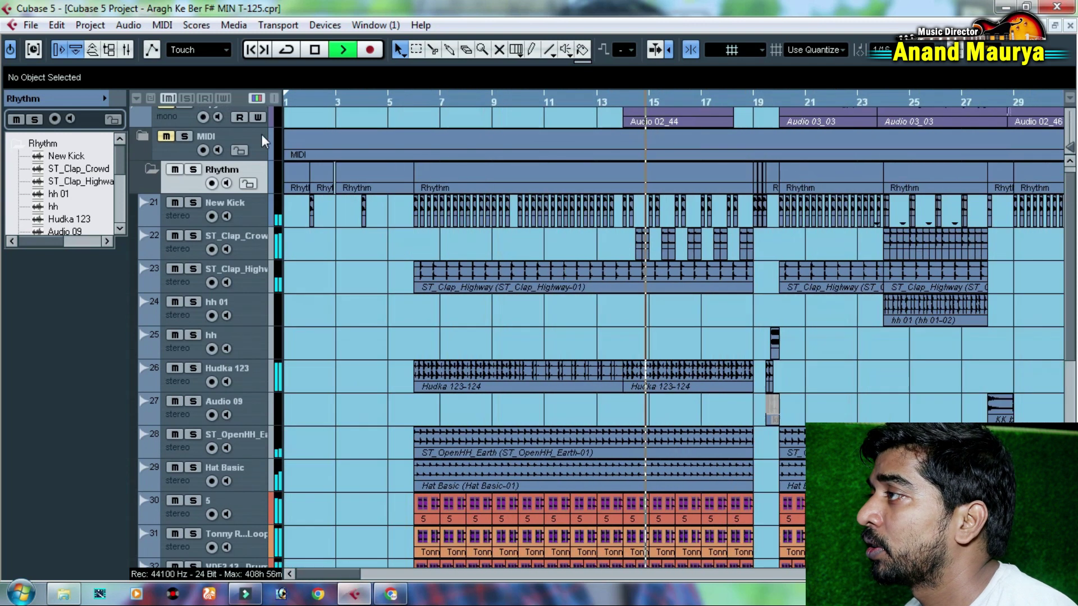
scroll(224, 130, up, 1)
key(h)
key(h)
key(h)
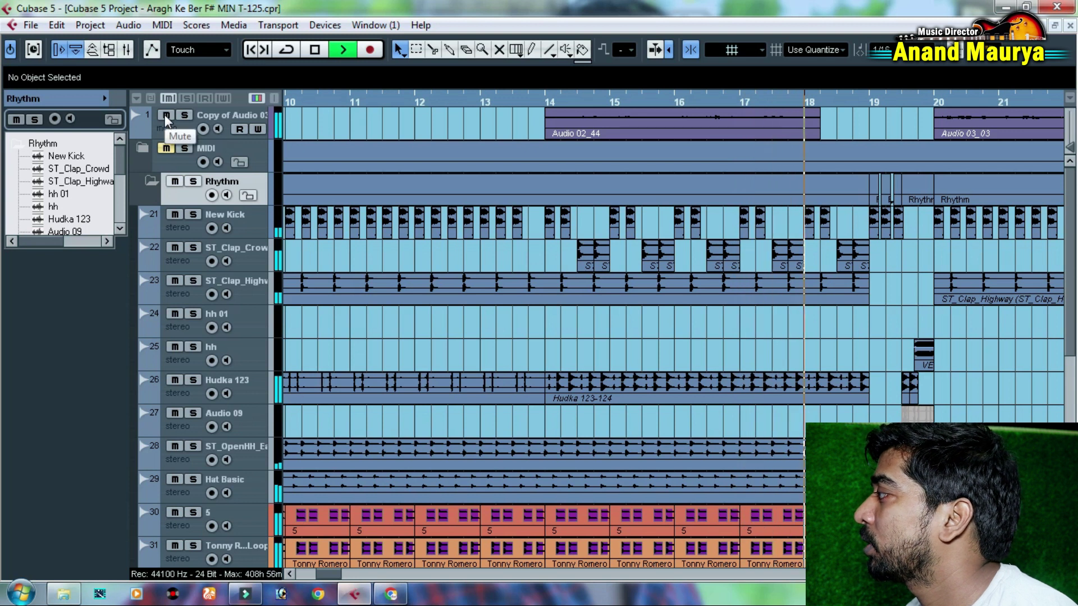
click(166, 116)
scroll(569, 291, right, 2)
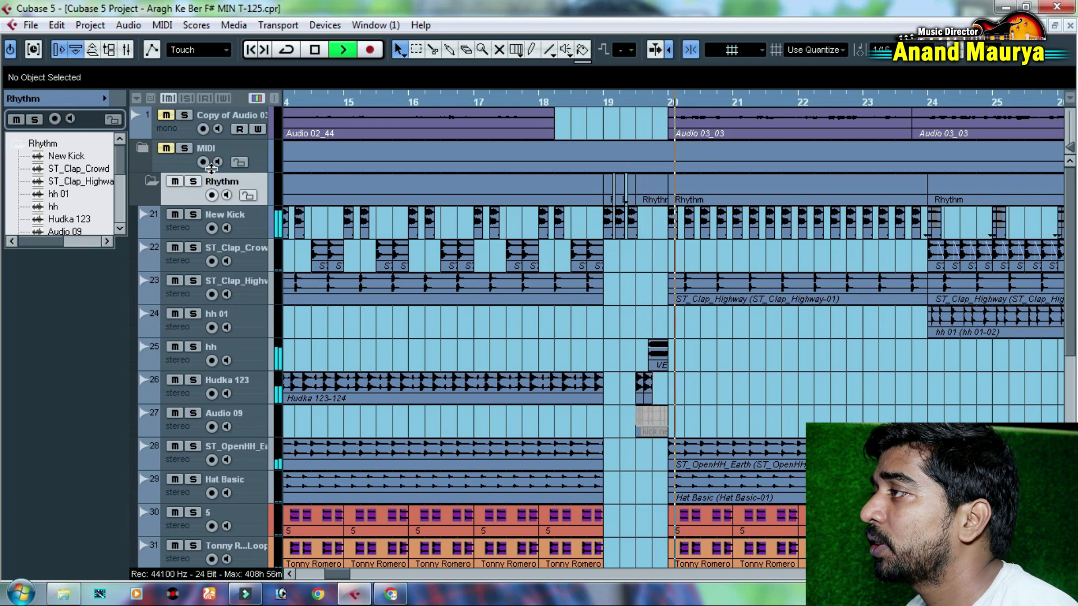
- Unmute audio track 1 to hear it with the rhythm from about bar 21, and mute it again after bar 24
click(166, 115)
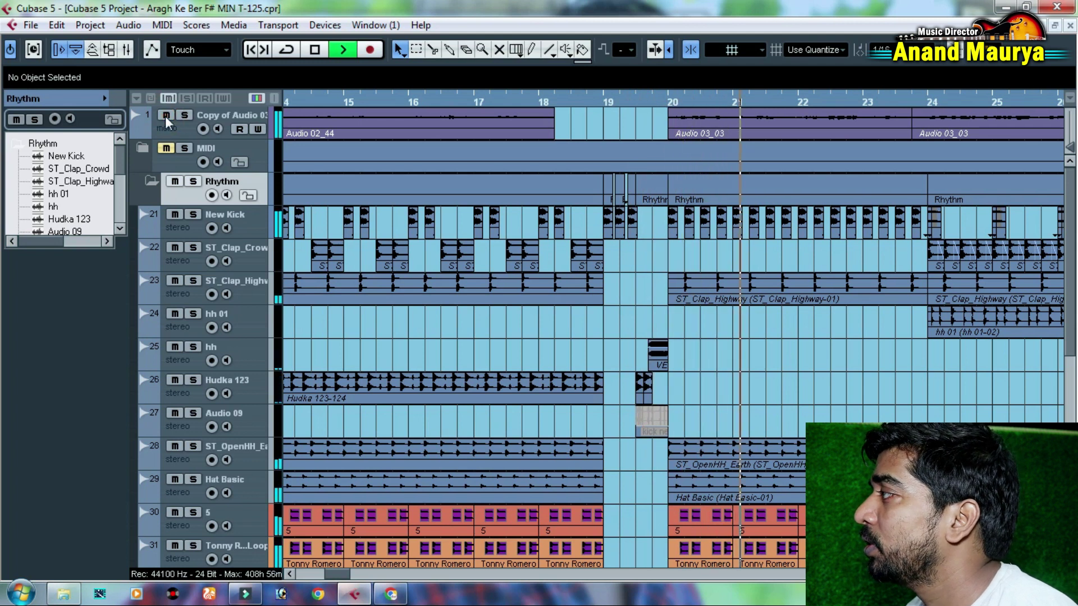
key(g)
key(g)
key(h)
key(h)
key(h)
key(h)
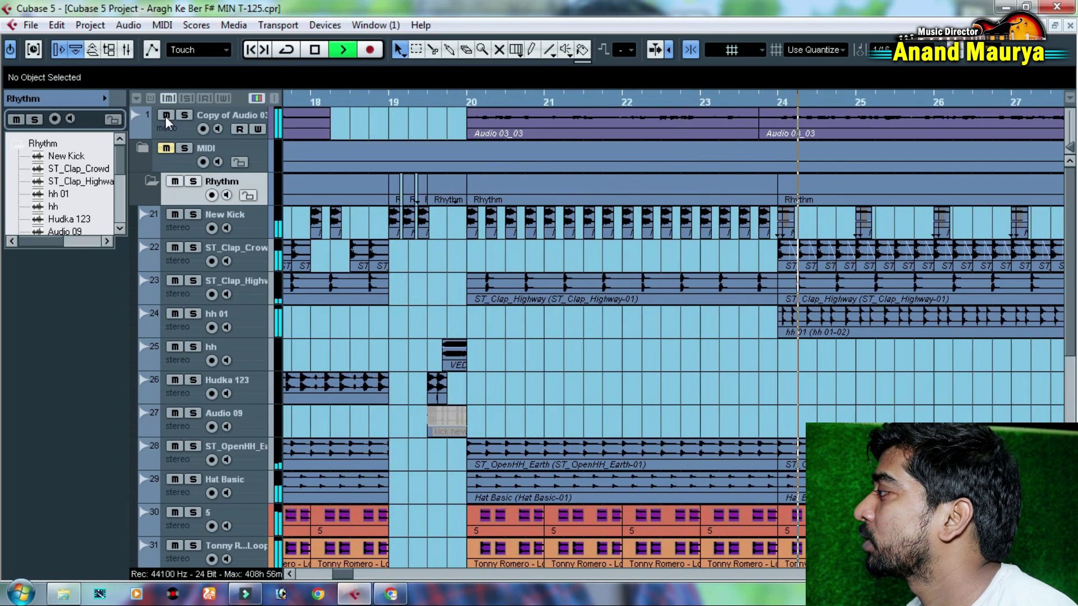
click(165, 116)
- Stop playback and examine the whole arrangement in an overview
key(g)
key(g)
key(g)
key(g)
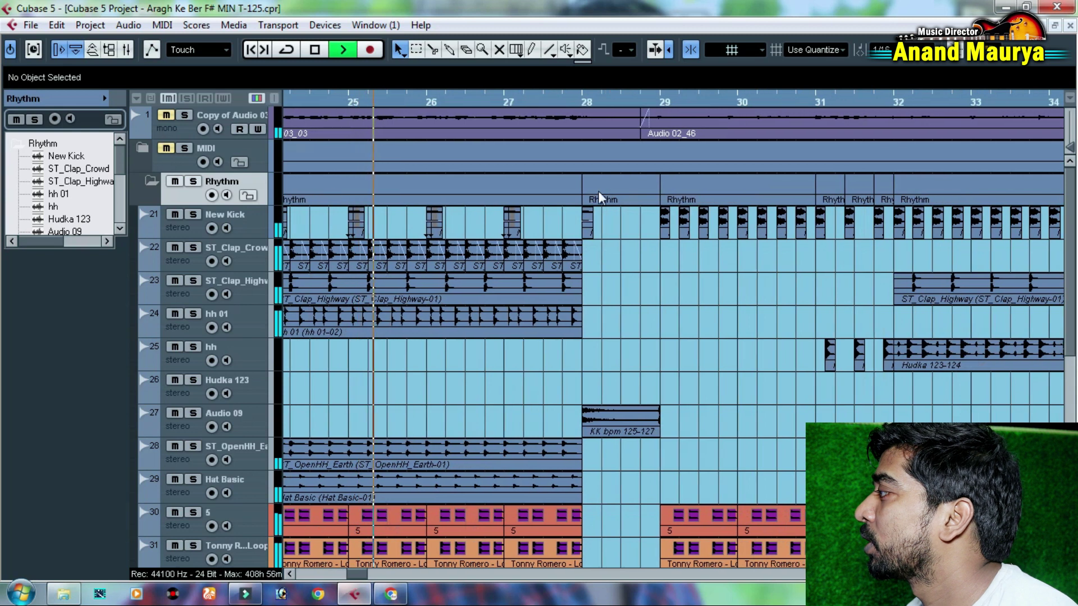
key(space)
key(g)
key(g)
key(g)
key(g)
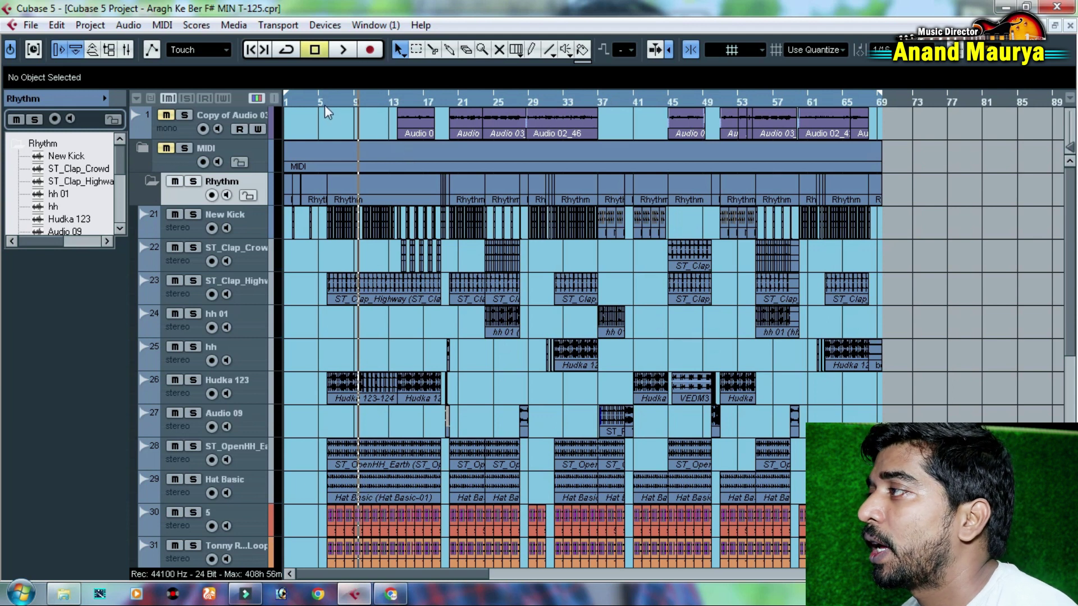
- Solo the New Kick track and place the playhead at bar 2, on its first hit
key(h)
key(h)
key(h)
key(h)
key(h)
key(h)
key(h)
key(h)
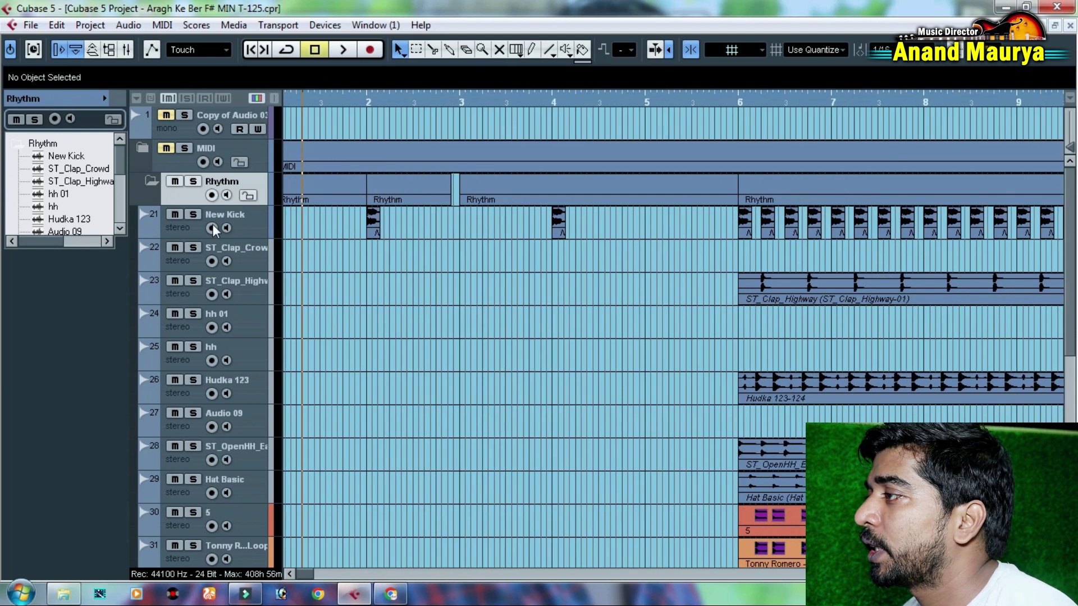
click(193, 215)
click(361, 106)
key(h)
key(h)
key(h)
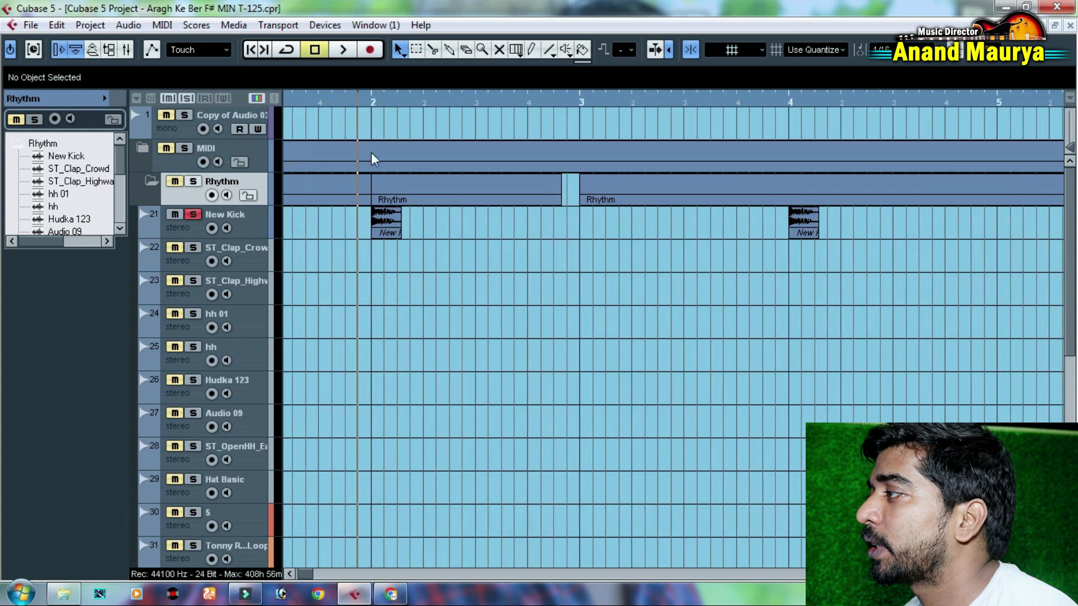
click(375, 106)
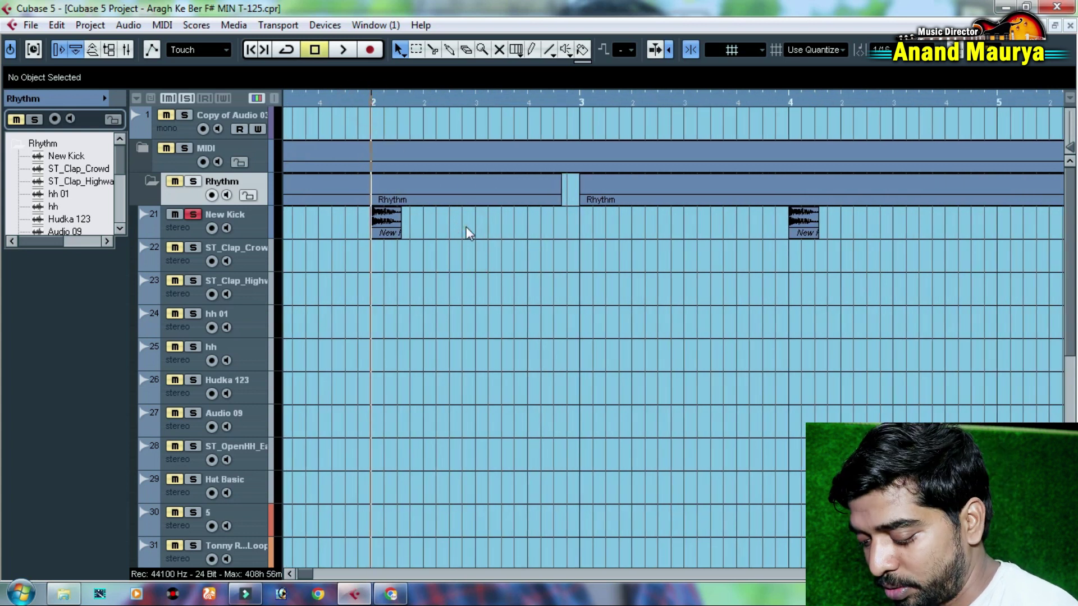
- Listen to the soloed New Kick track from bar 2 and again from just before bar 6
key(space)
key(g)
key(g)
key(g)
key(g)
key(g)
key(g)
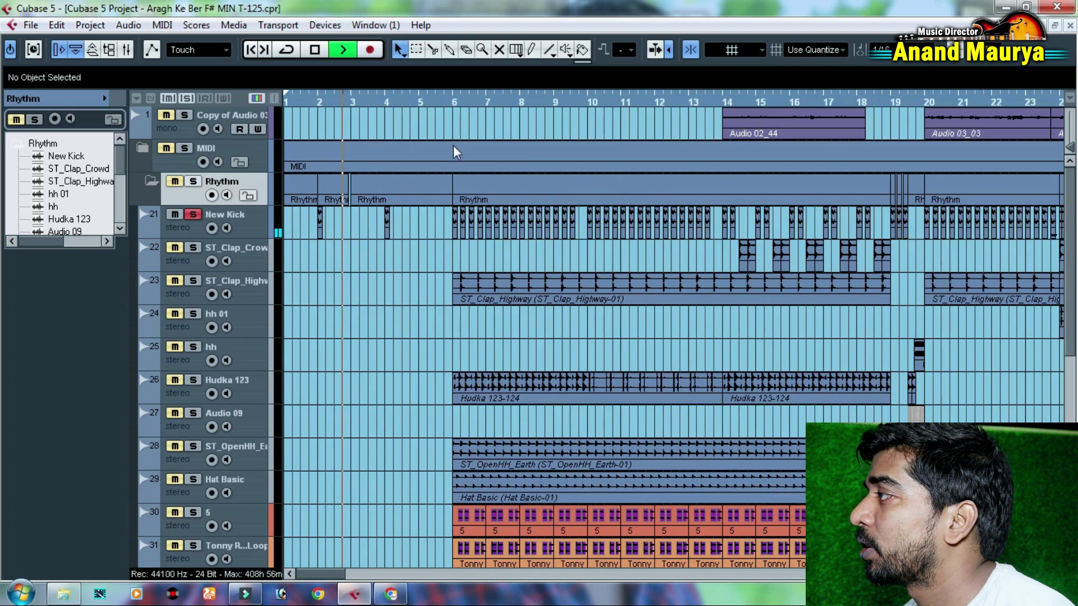
click(447, 101)
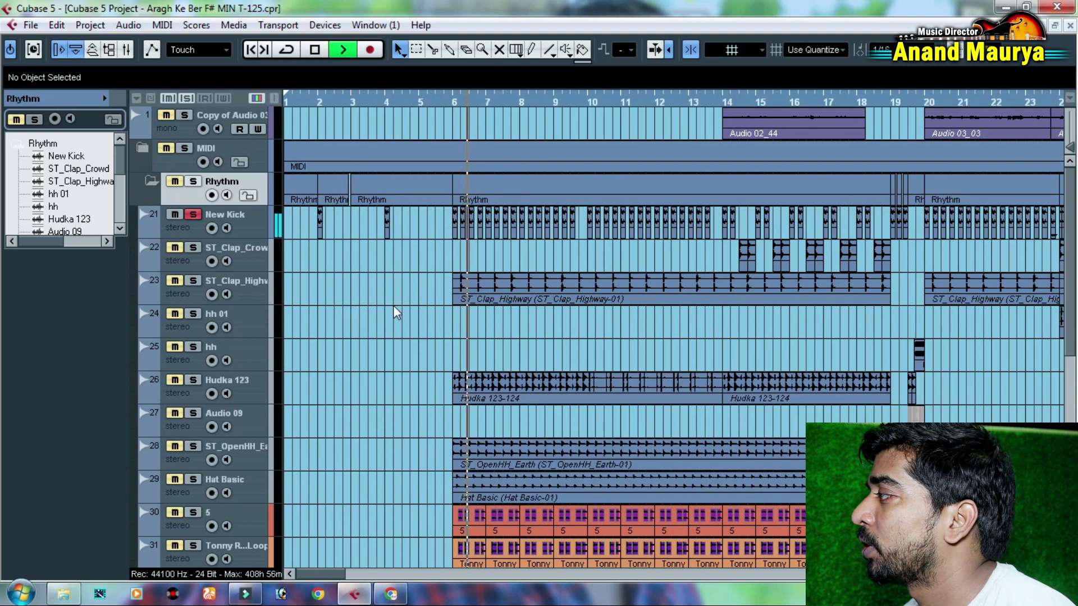
key(space)
- Solo ST_Clap_Crowd instead of New Kick and listen to it from bar 14
click(193, 248)
click(194, 214)
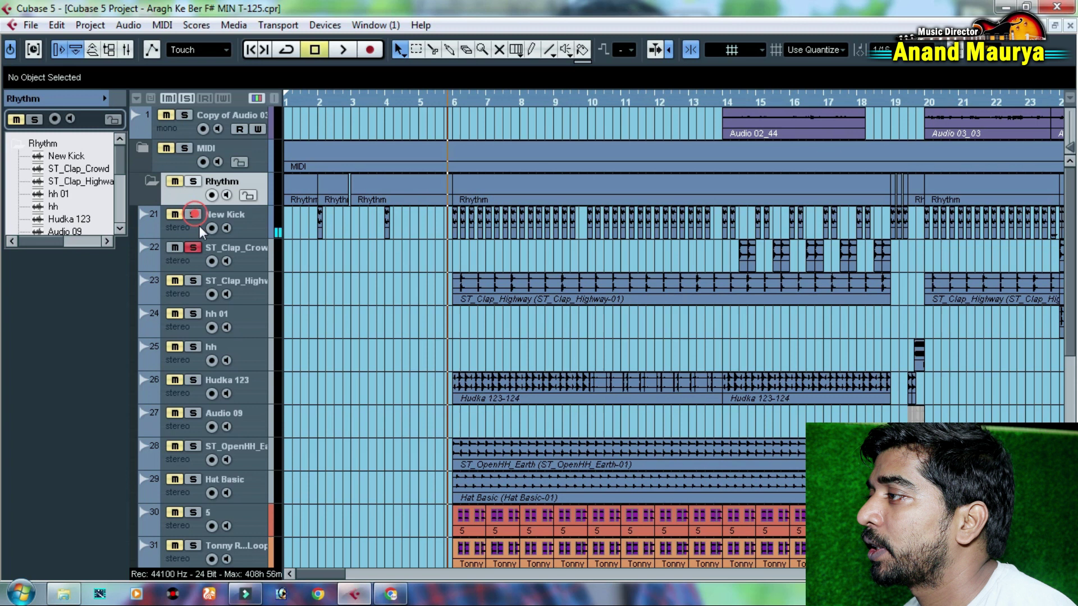
click(194, 255)
click(724, 102)
key(space)
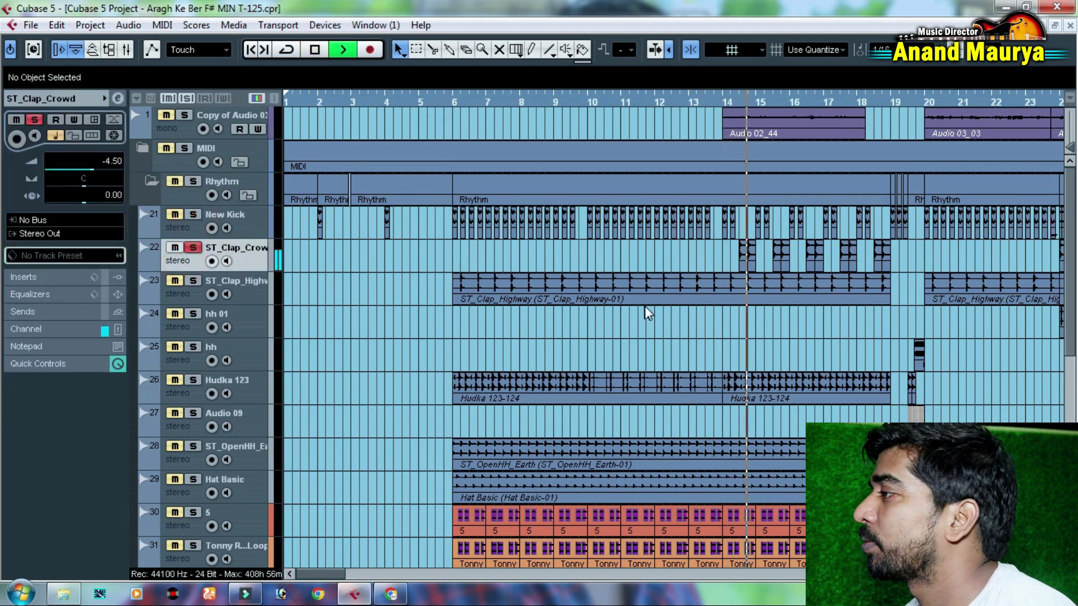
key(space)
- Solo ST_Clap_Highway instead of ST_Clap_Crowd and play it from bar 14
click(193, 248)
click(193, 281)
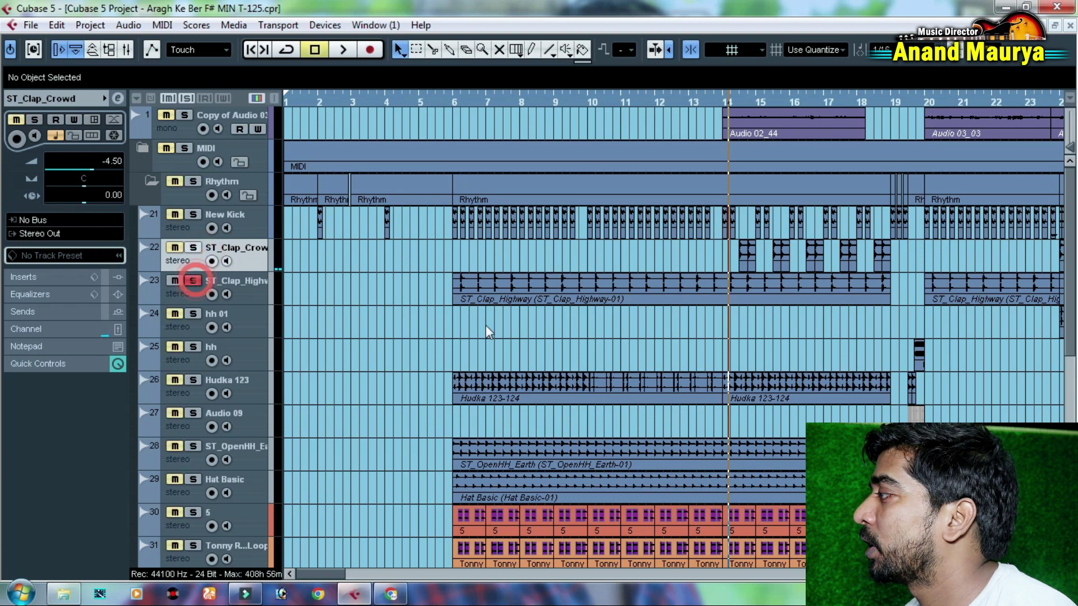
key(space)
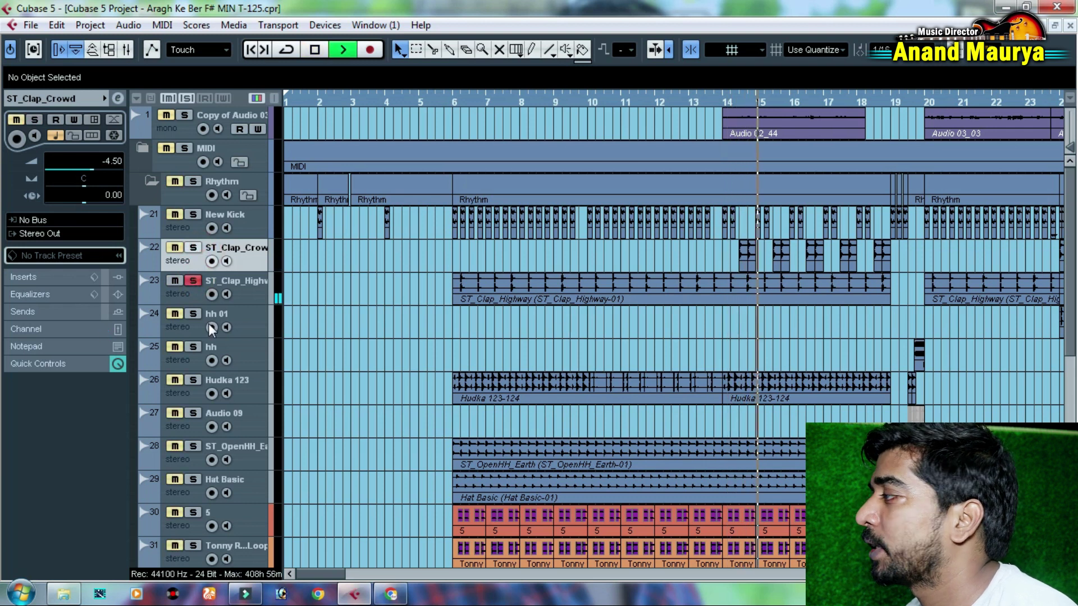
- Stop playback, solo hh 01 instead of ST_Clap_Highway and play it from bar 24
key(g)
key(g)
key(g)
key(space)
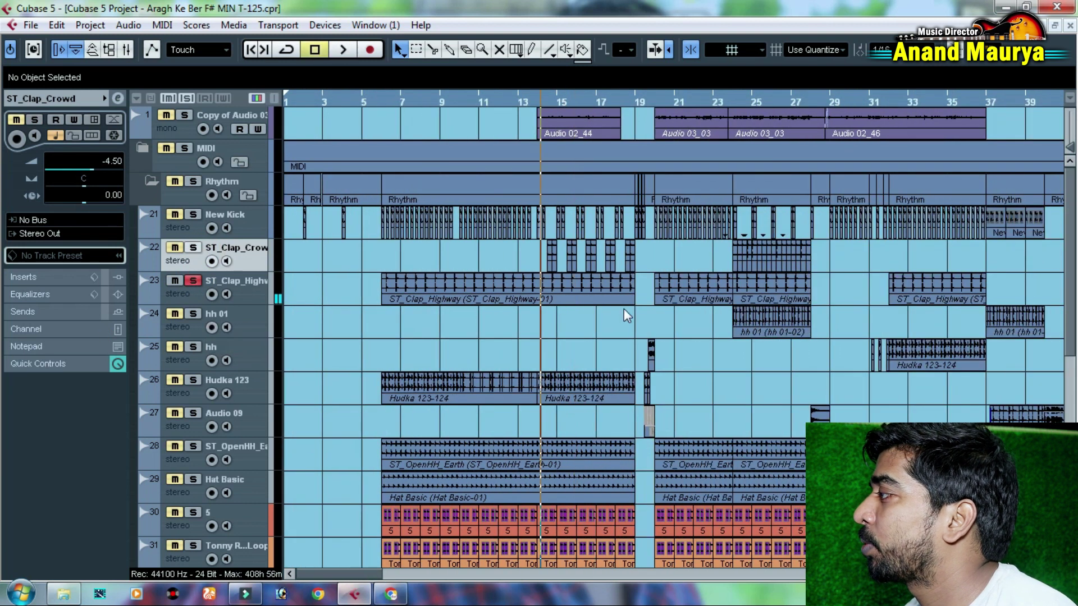
click(193, 313)
click(193, 286)
click(734, 102)
key(h)
key(h)
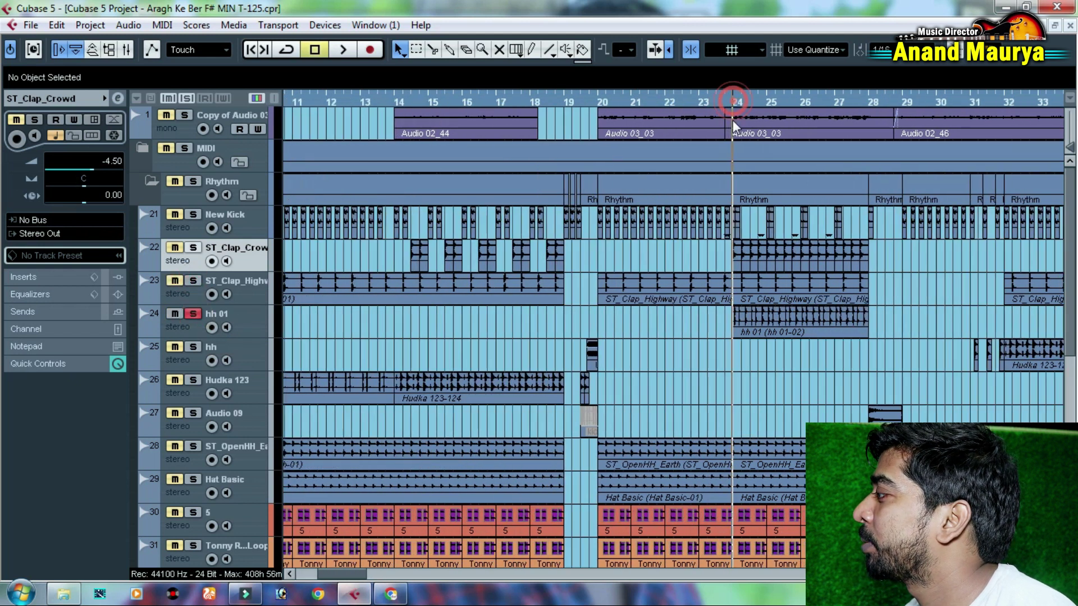
key(space)
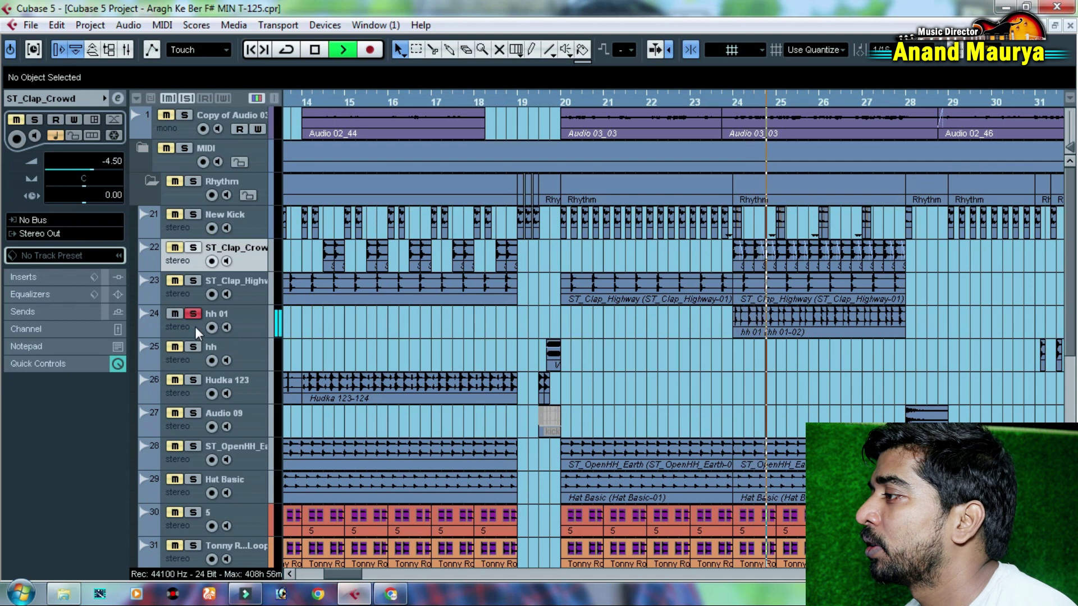
- Stop the soloed hh 01 track, unsolo it and listen to all tracks together from bar 24
click(195, 326)
key(g)
key(g)
key(g)
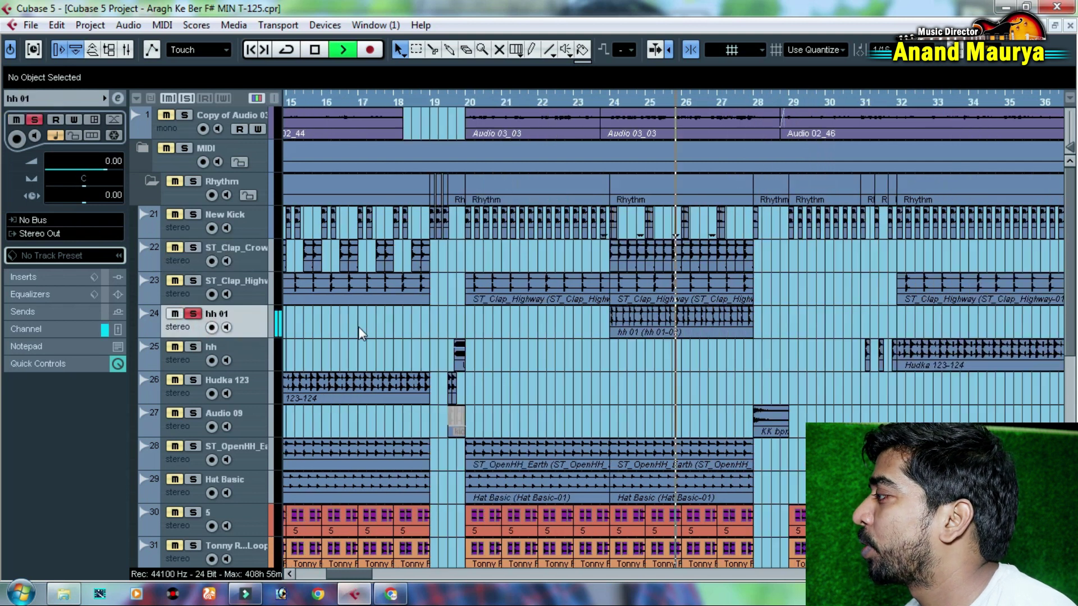
key(space)
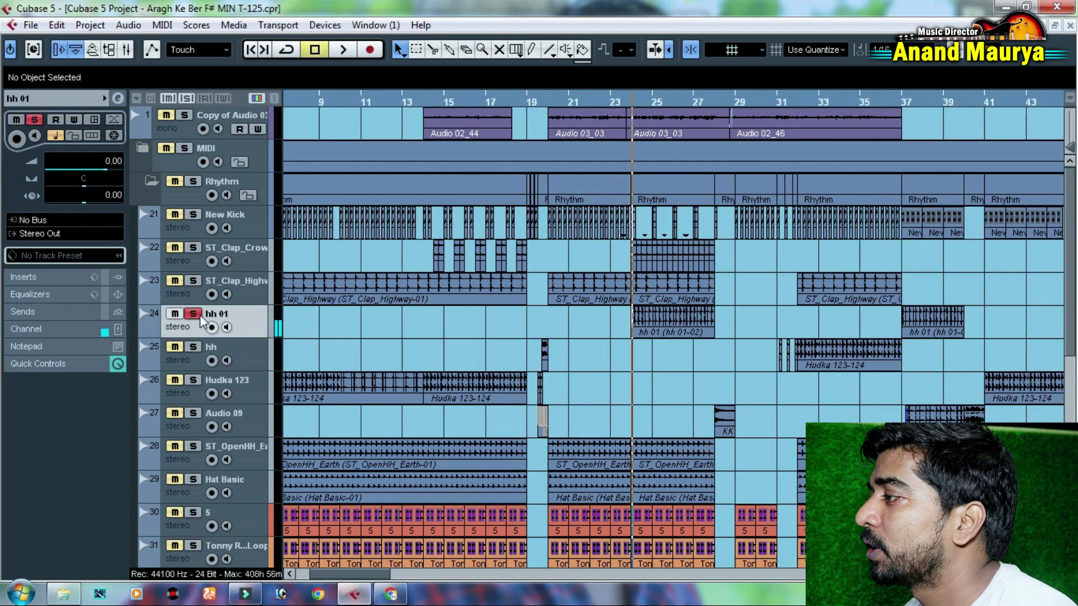
click(192, 313)
key(space)
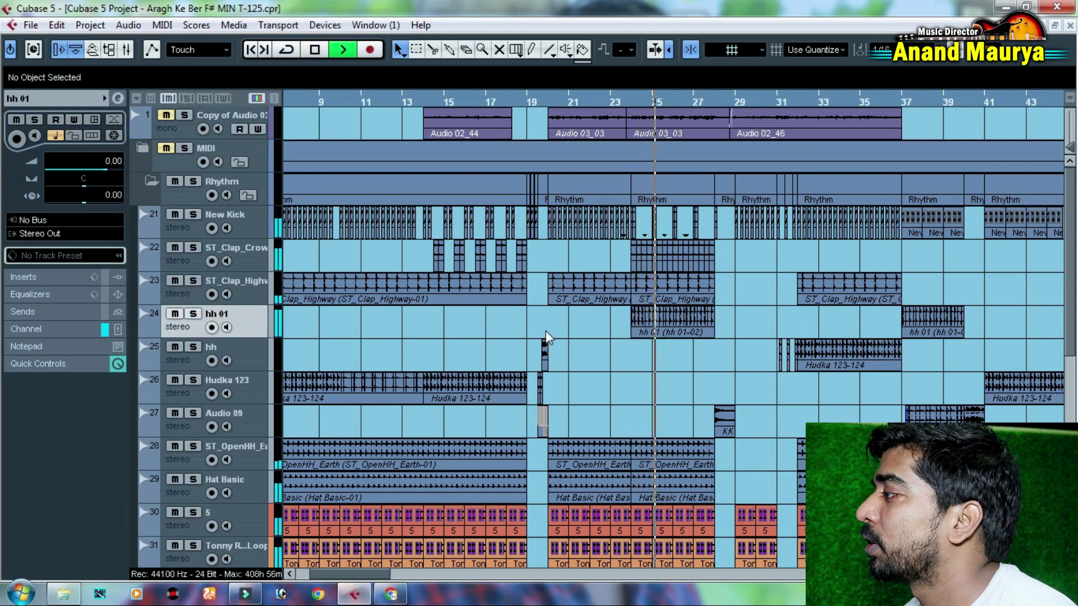
scroll(522, 325, down, 6)
key(space)
- Try listening to the hh track's short clip before bar 20 with its monitoring on, and switch monitoring off again
scroll(631, 279, left, 4)
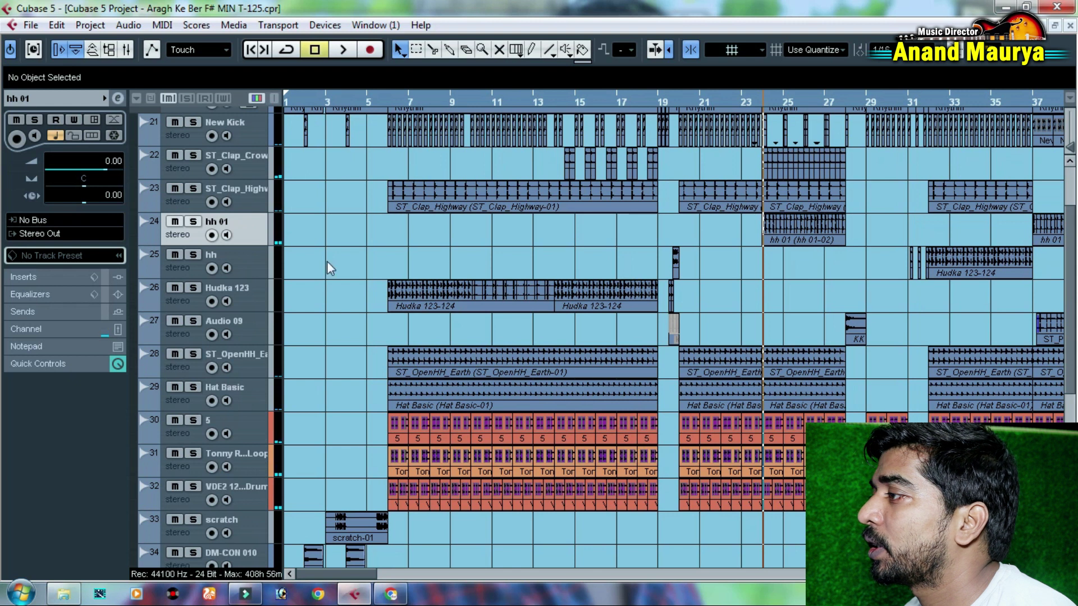
click(226, 268)
drag(675, 105, 675, 167)
key(space)
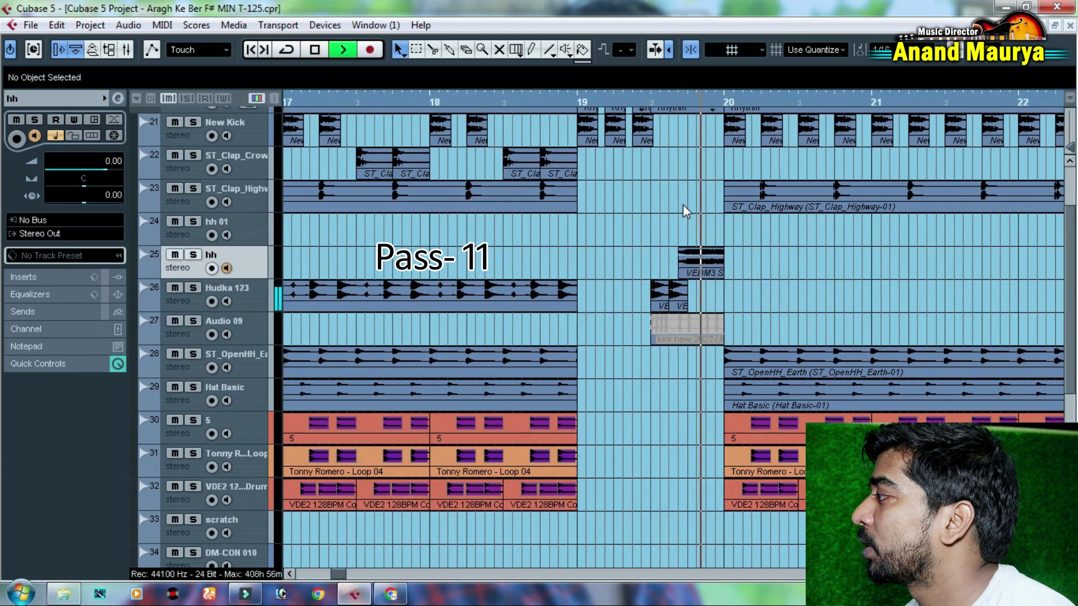
key(space)
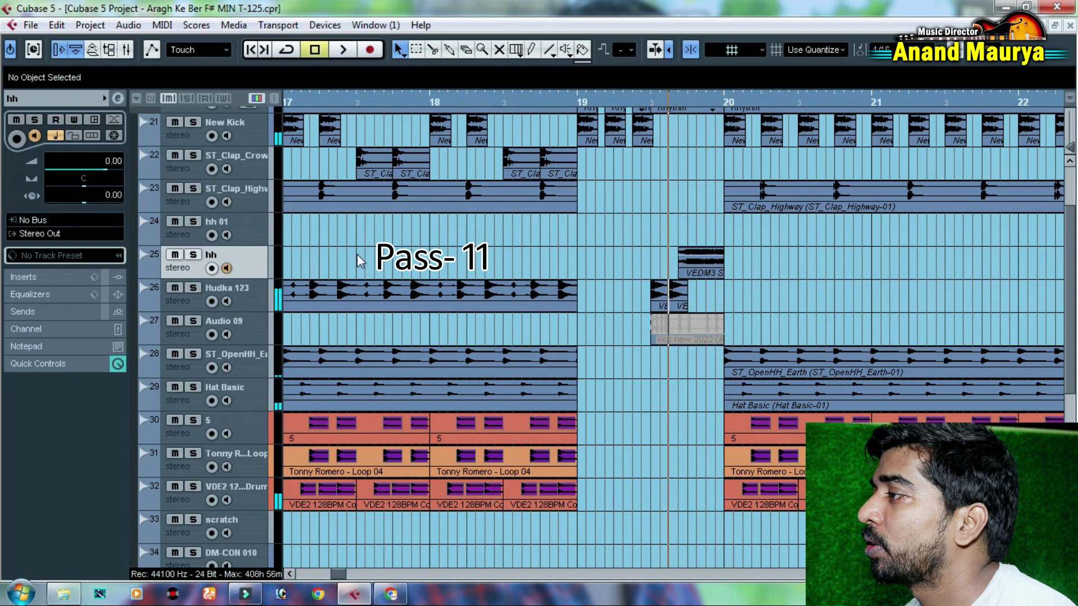
click(227, 268)
- Play the short clip before bar 20 with the hh track soloed, and unsolo the track
key(space)
click(192, 255)
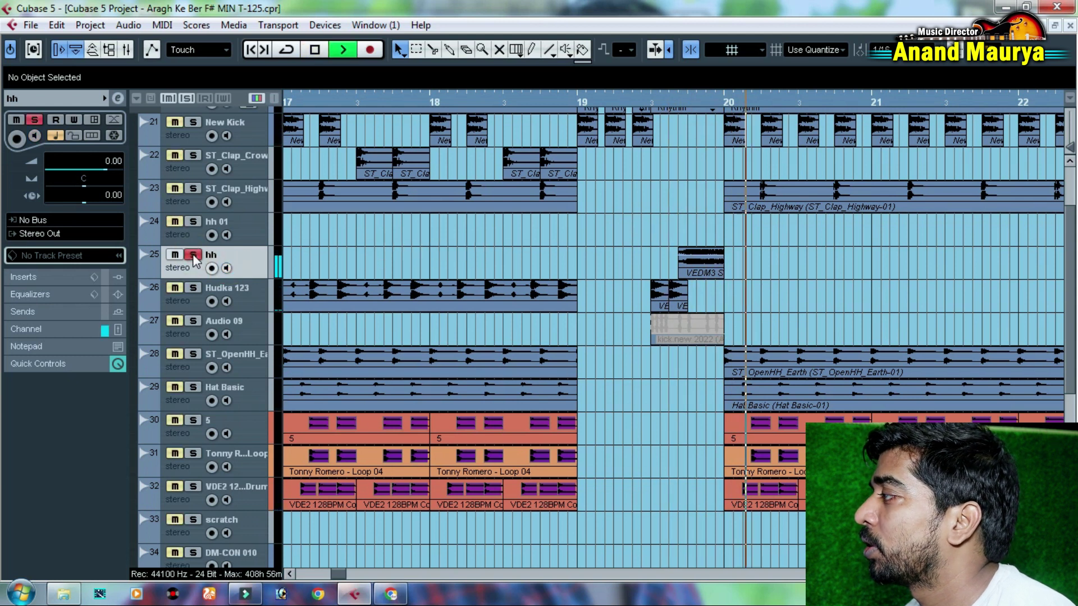
key(space)
click(194, 255)
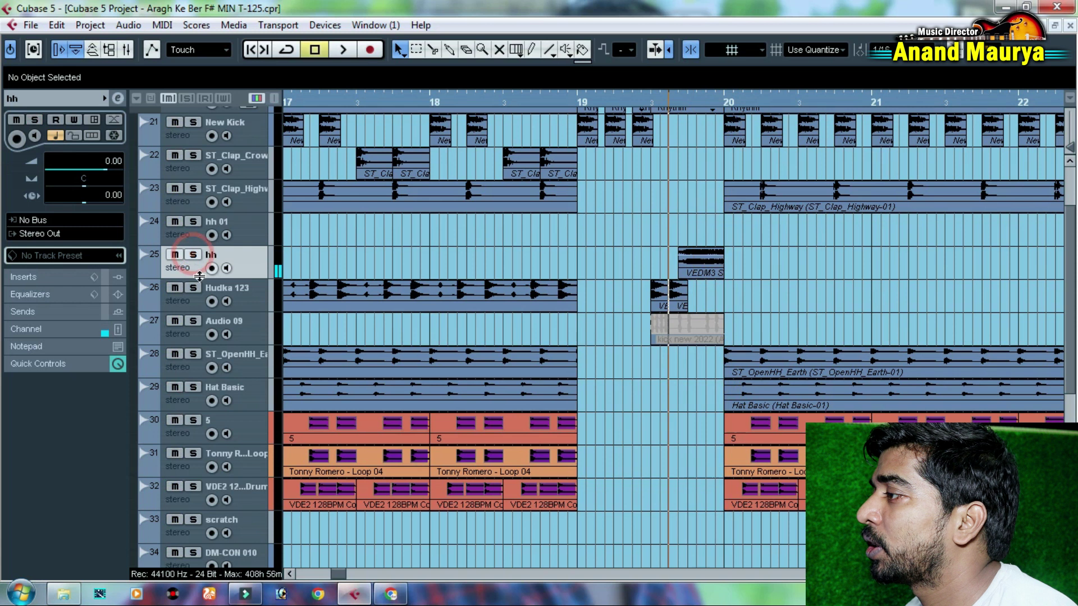
- Solo the Hudka 123 track and play it from about bar 7
key(g)
key(g)
key(g)
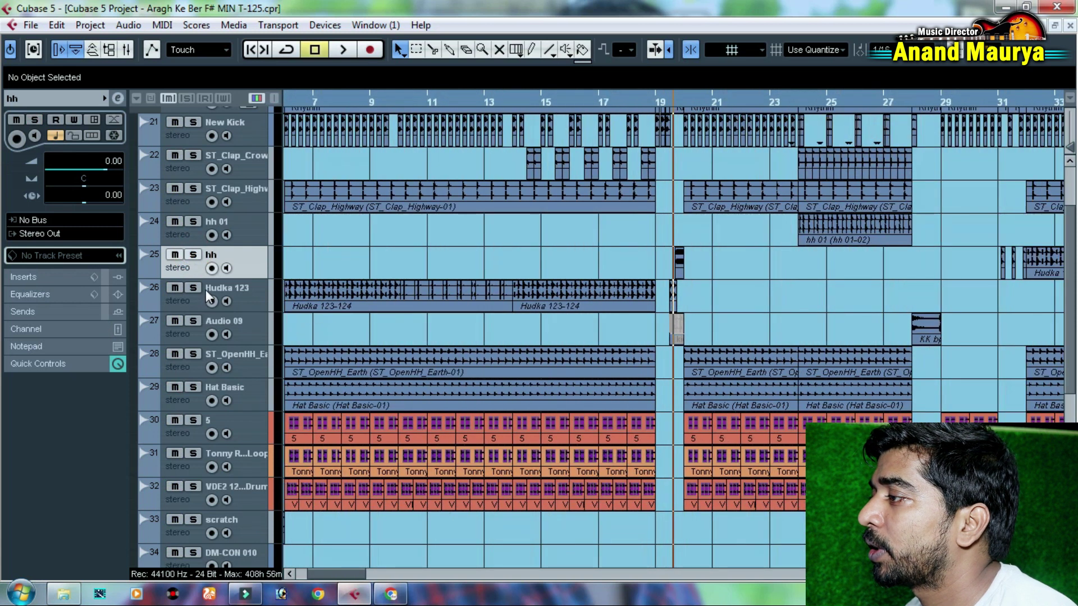
click(192, 288)
drag(374, 101, 318, 110)
key(space)
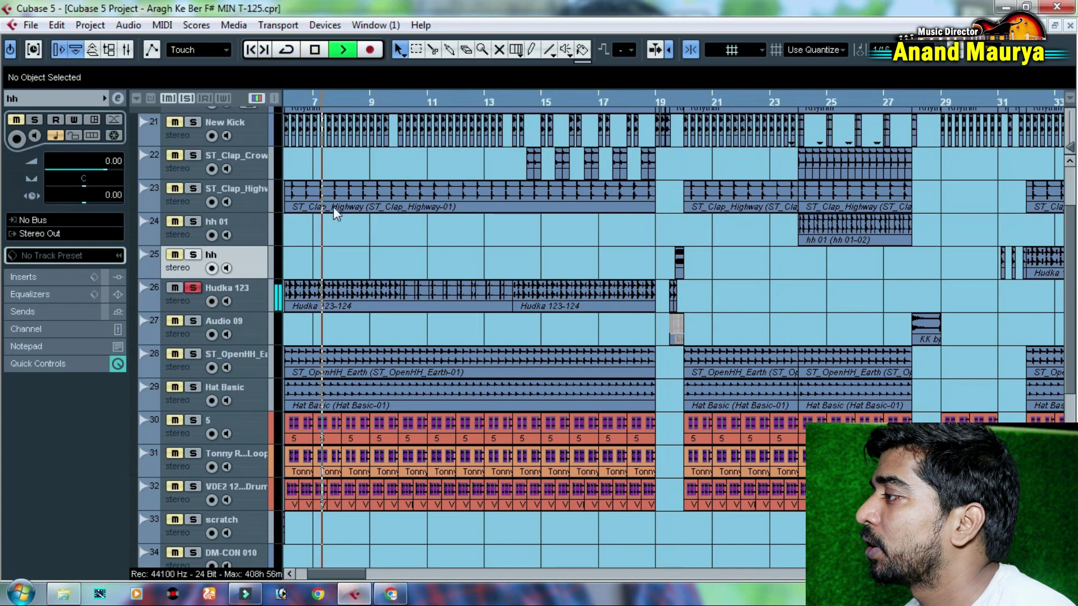
- Listen to the soloed Hudka 123 track further along and replay it from the middle of bar 11
drag(508, 103, 572, 221)
key(space)
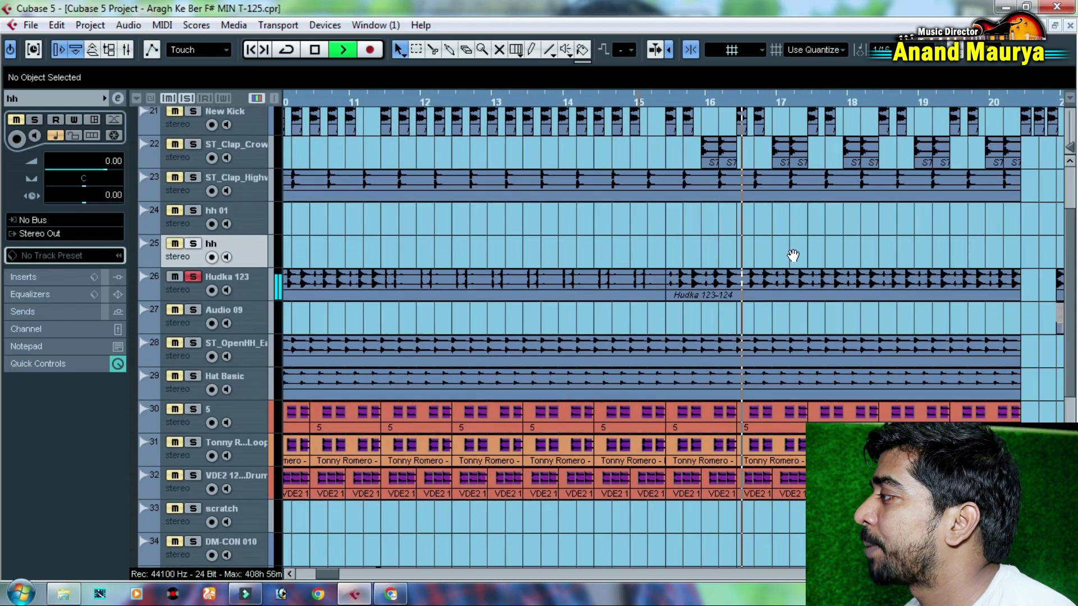
scroll(531, 155, down, 1)
scroll(530, 155, up, 3)
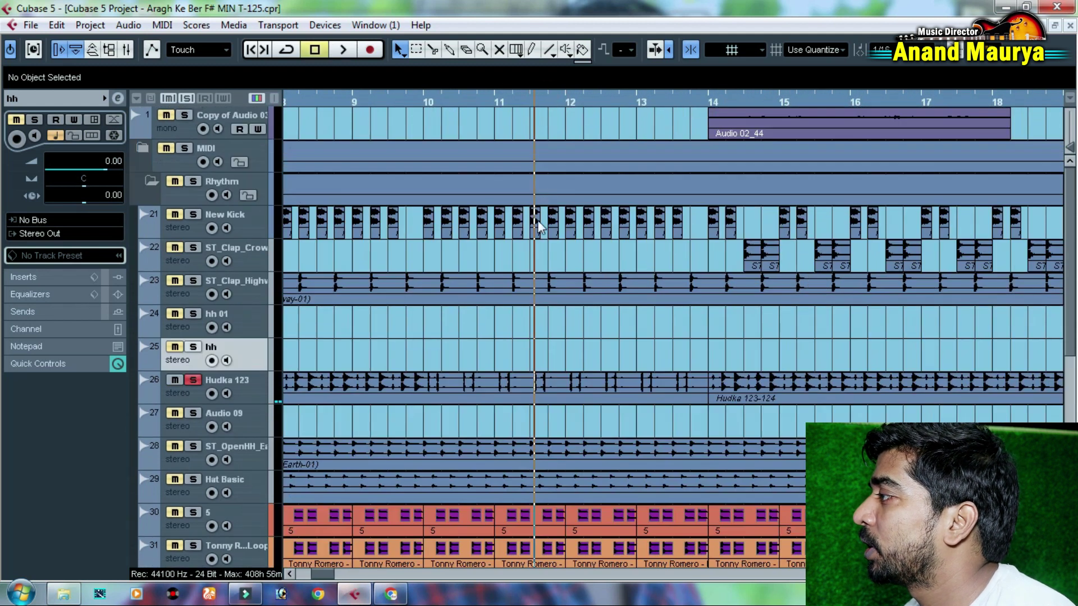
scroll(627, 240, down, 3)
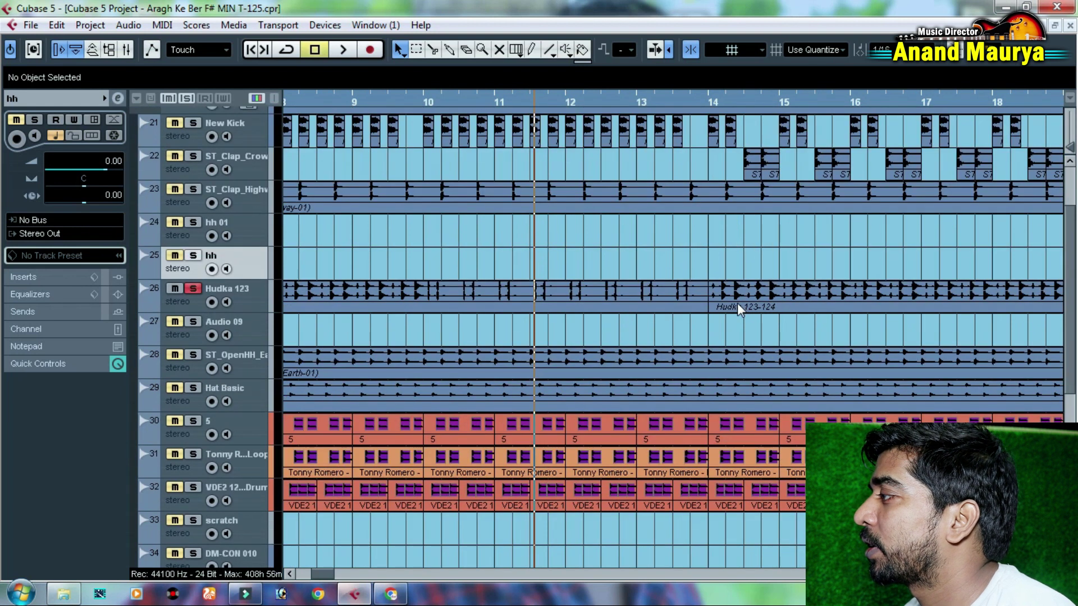
key(space)
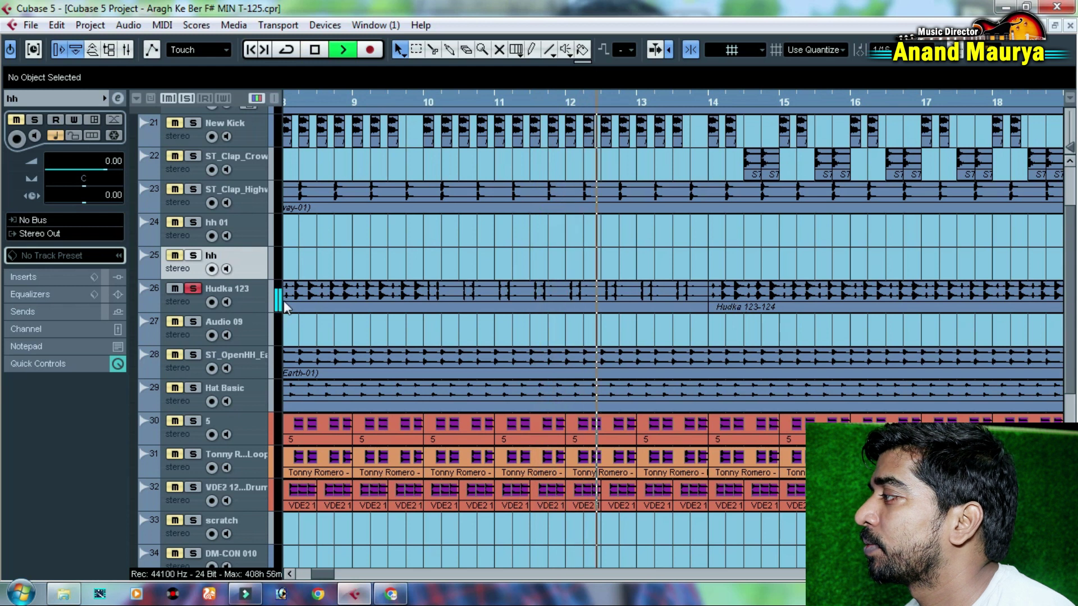
- Play the soloed Hudka 123 track from just after bar 19 to hear its short fill
scroll(701, 211, right, 5)
click(688, 104)
key(space)
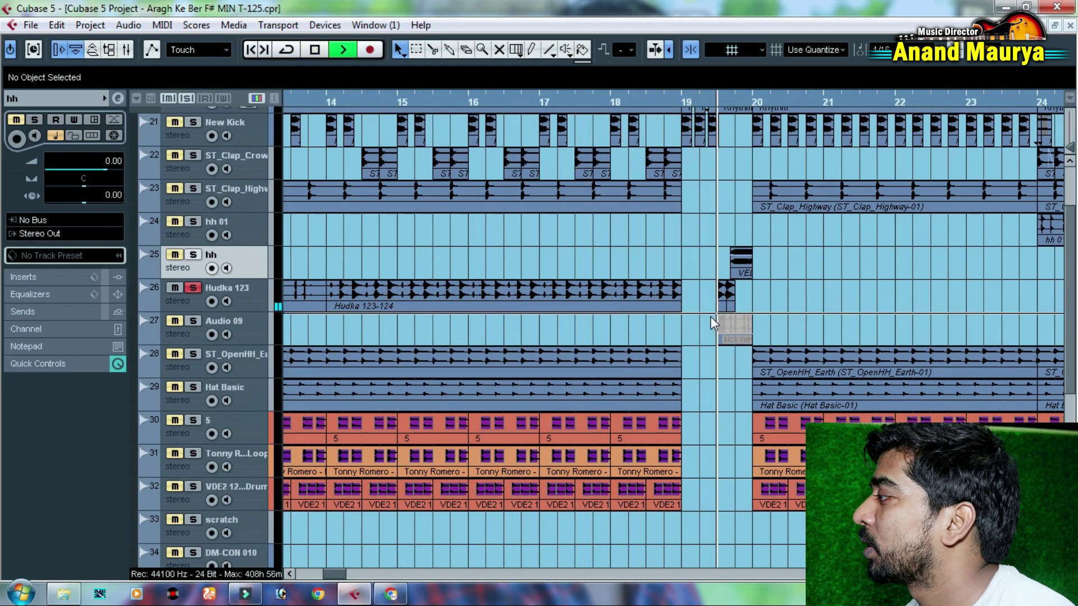
key(space)
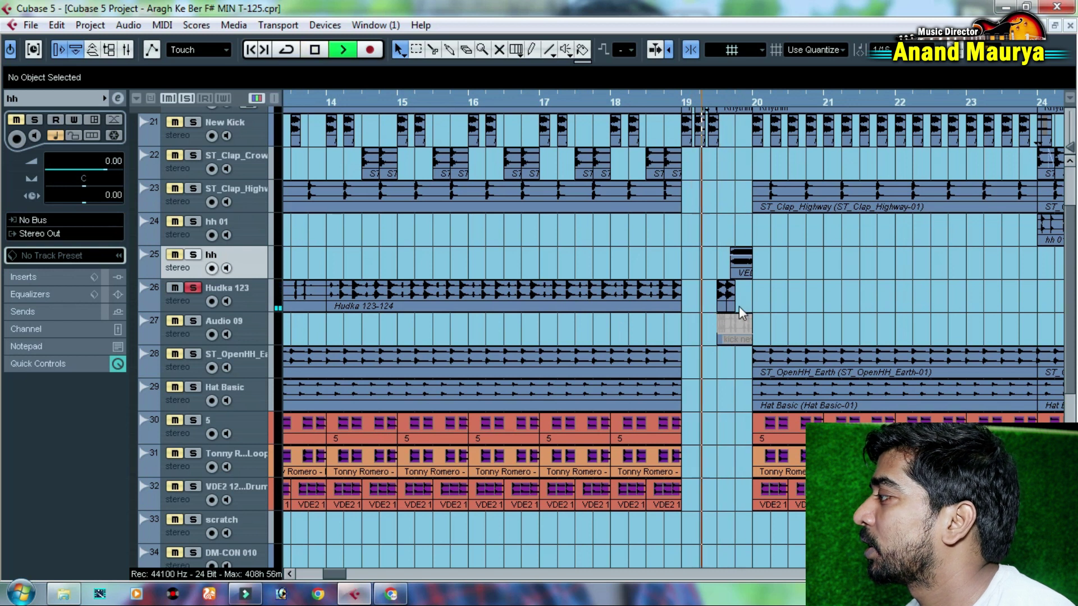
key(space)
- Listen to the soloed Hudka 123 track from bar 16 and unsolo it
click(467, 106)
key(space)
key(space)
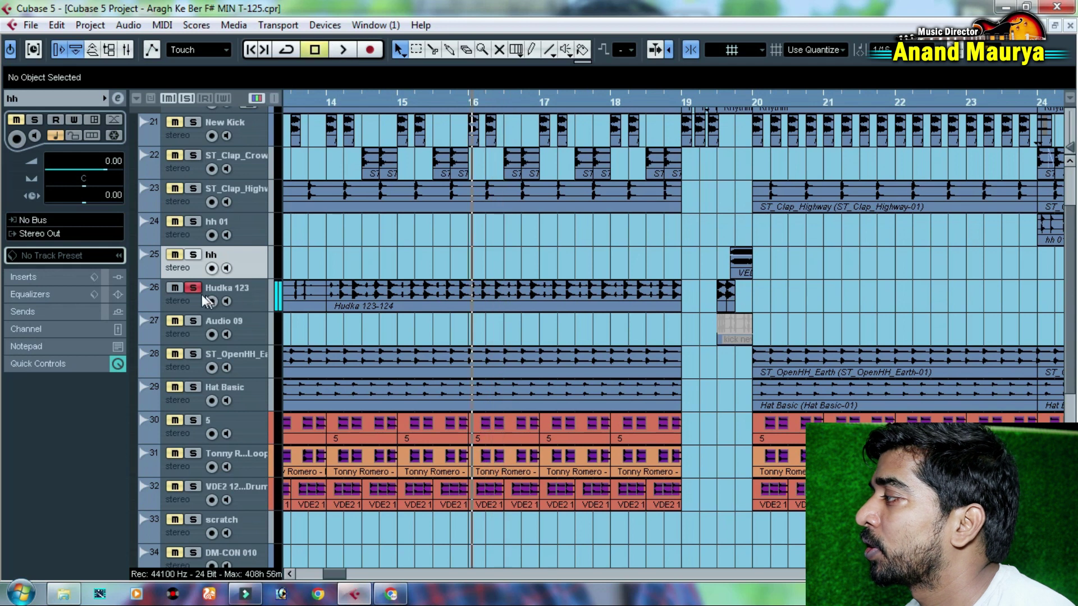
click(194, 289)
- Select the Audio 09 track and play all tracks from just before bar 28 through its KK bpm clip
scroll(414, 329, left, 5)
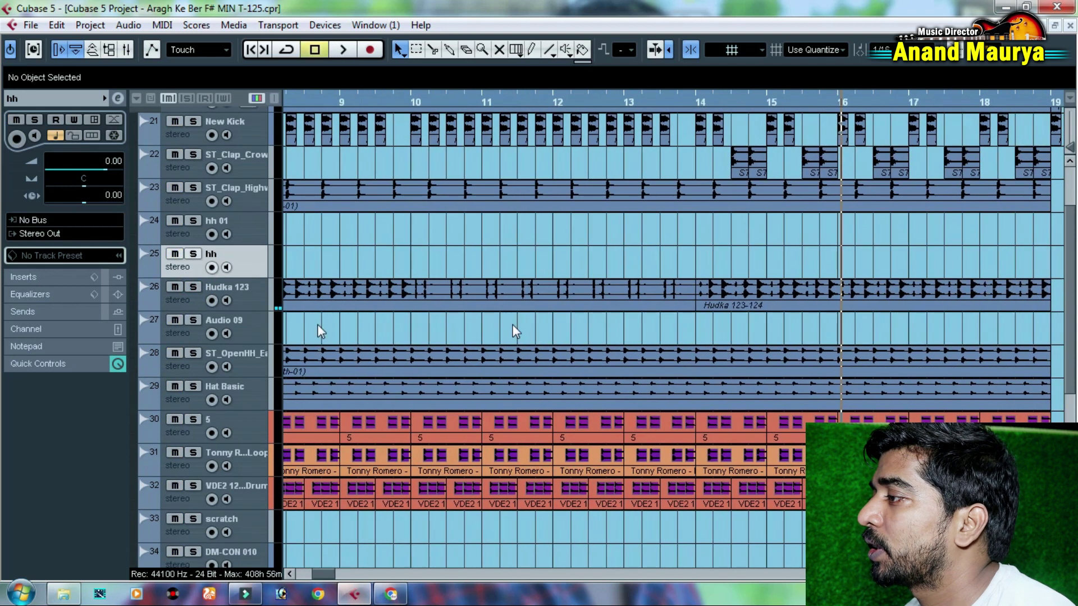
click(168, 337)
scroll(363, 325, down, 8)
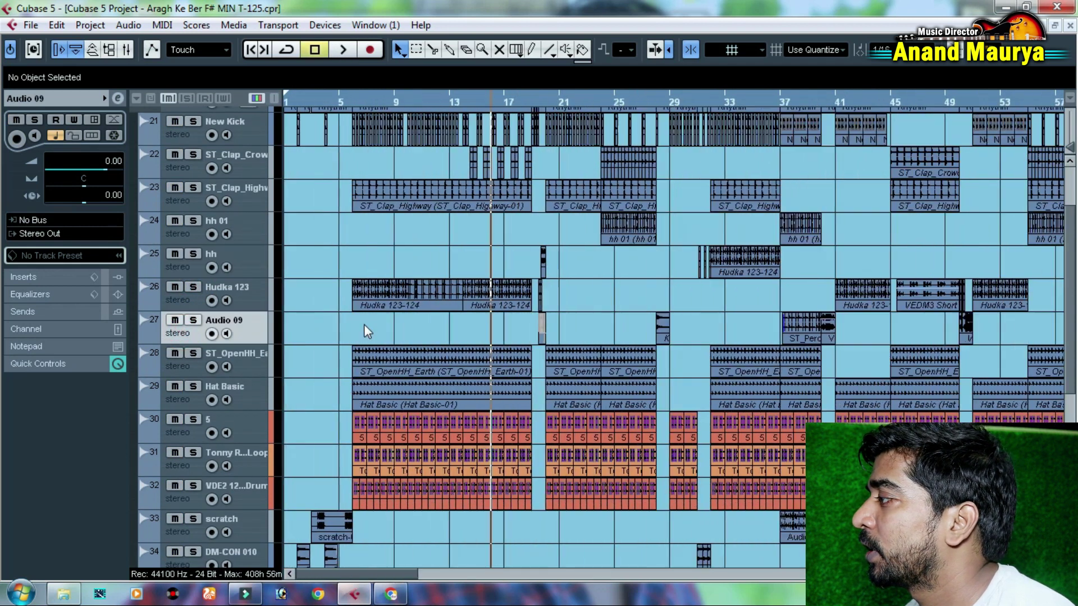
drag(584, 111, 601, 162)
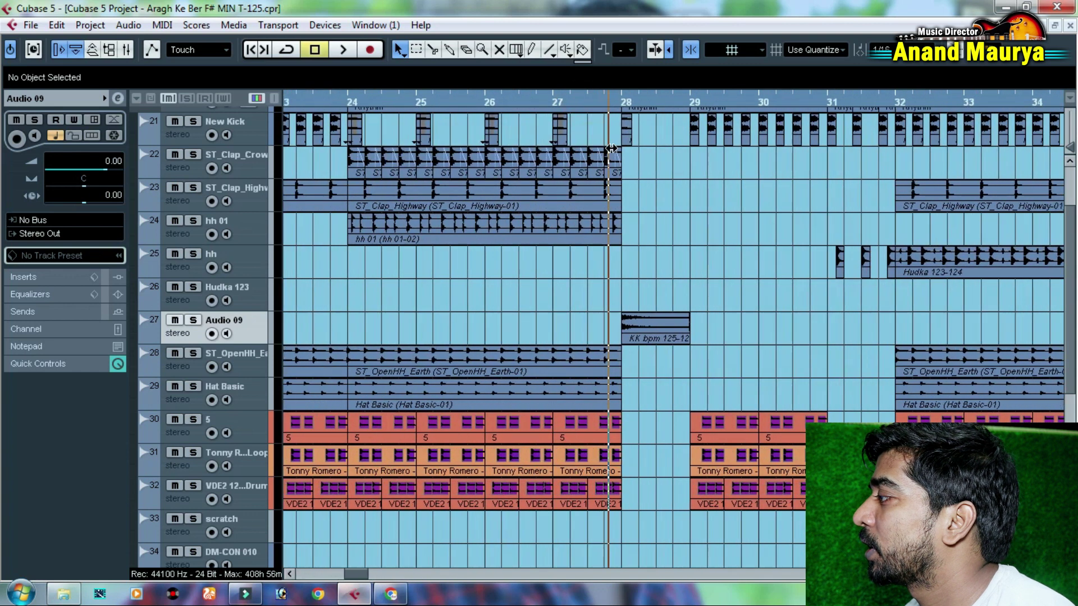
key(space)
key(g)
key(g)
key(g)
key(g)
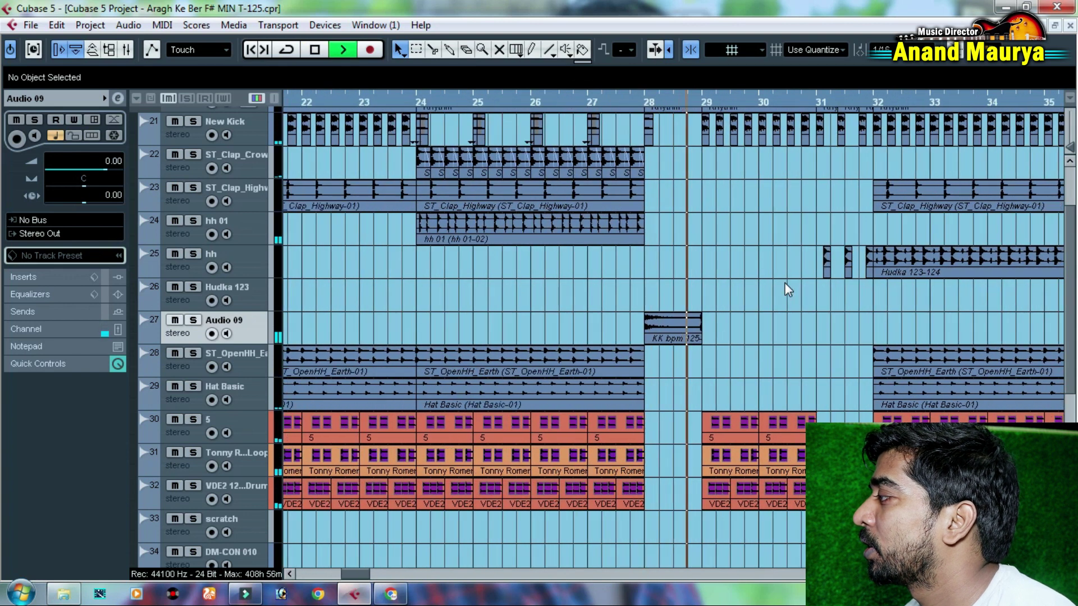
key(space)
- Play from about bar 37 and solo Audio 09 to listen to its ST_Perc_Tumble clip and the following fill
drag(766, 100, 764, 152)
key(space)
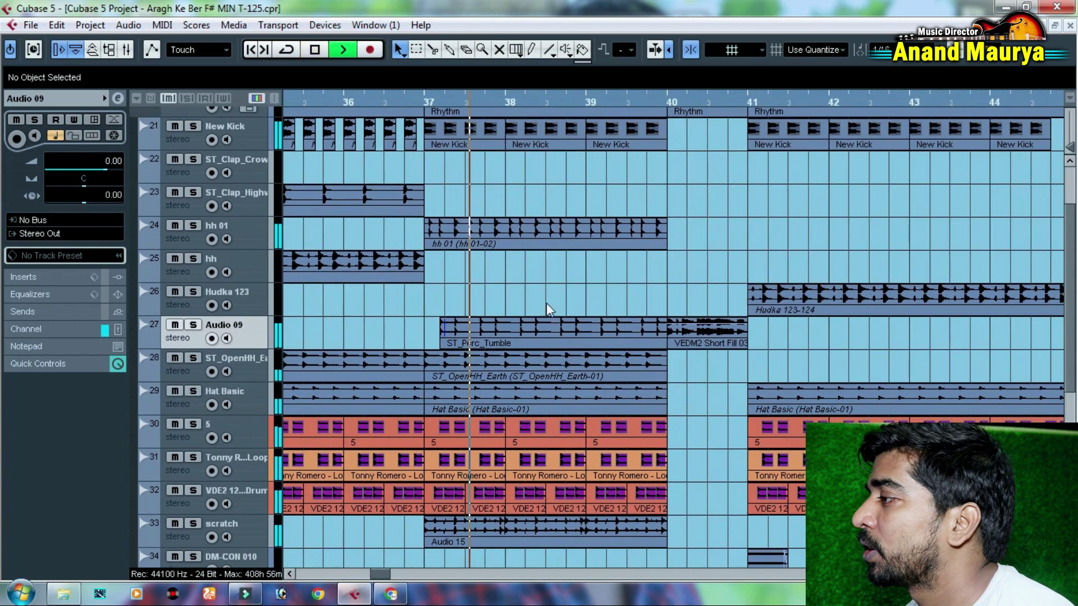
click(194, 326)
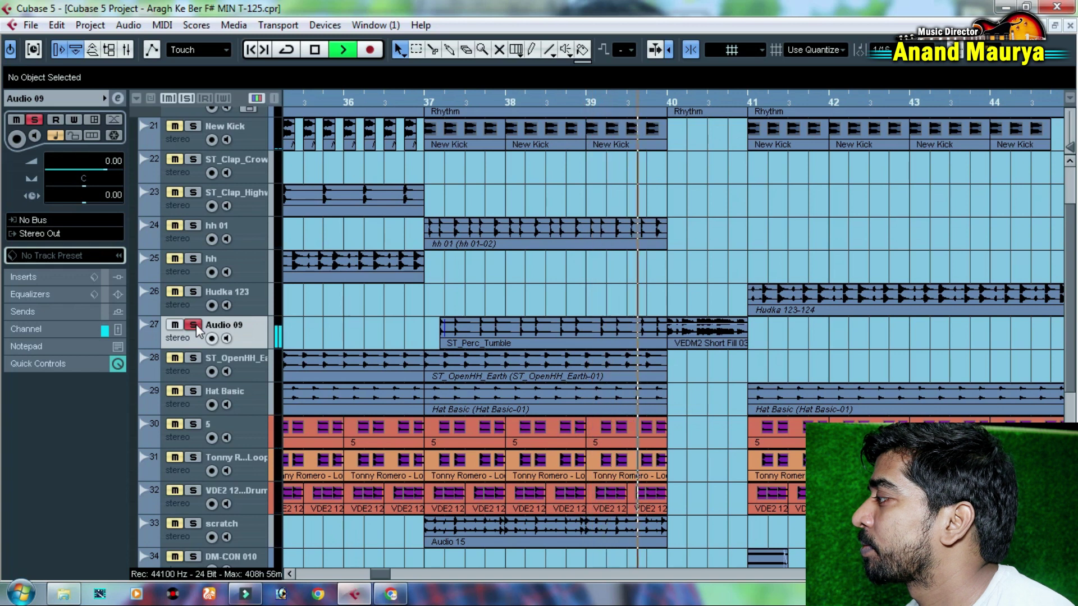
key(g)
key(g)
key(g)
key(g)
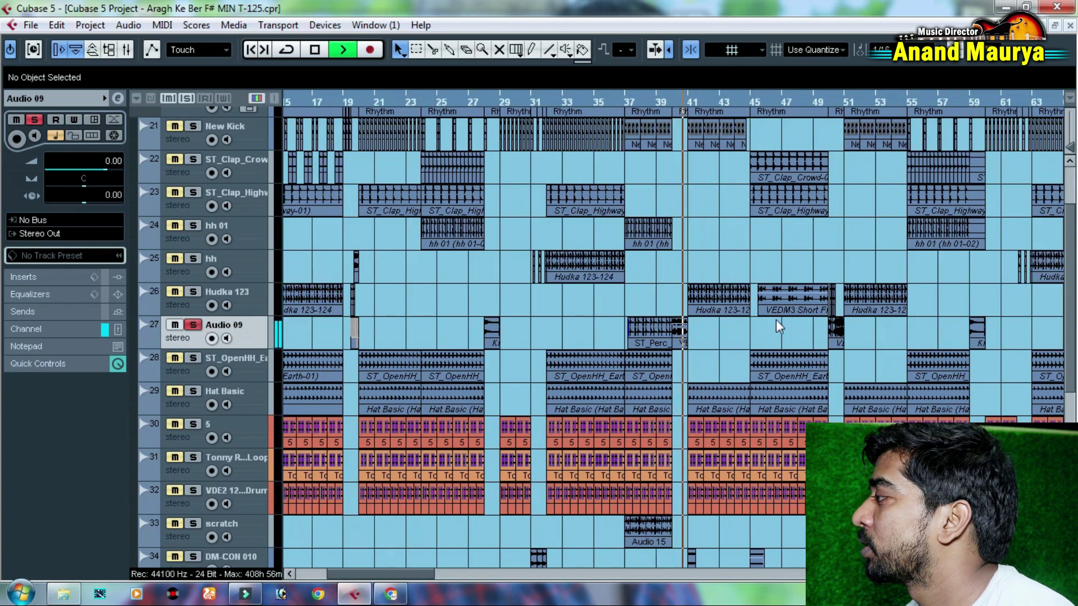
key(space)
- Play the soloed Audio 09 track's VEDM2 Short Fill clip from just before bar 50
key(h)
key(h)
key(h)
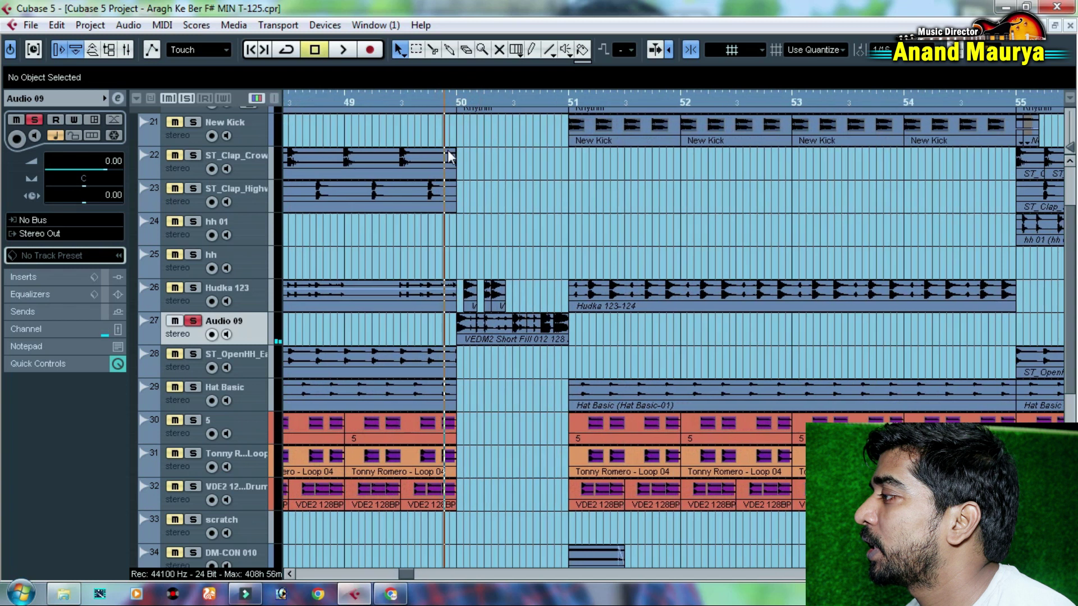
key(g)
key(space)
key(g)
key(g)
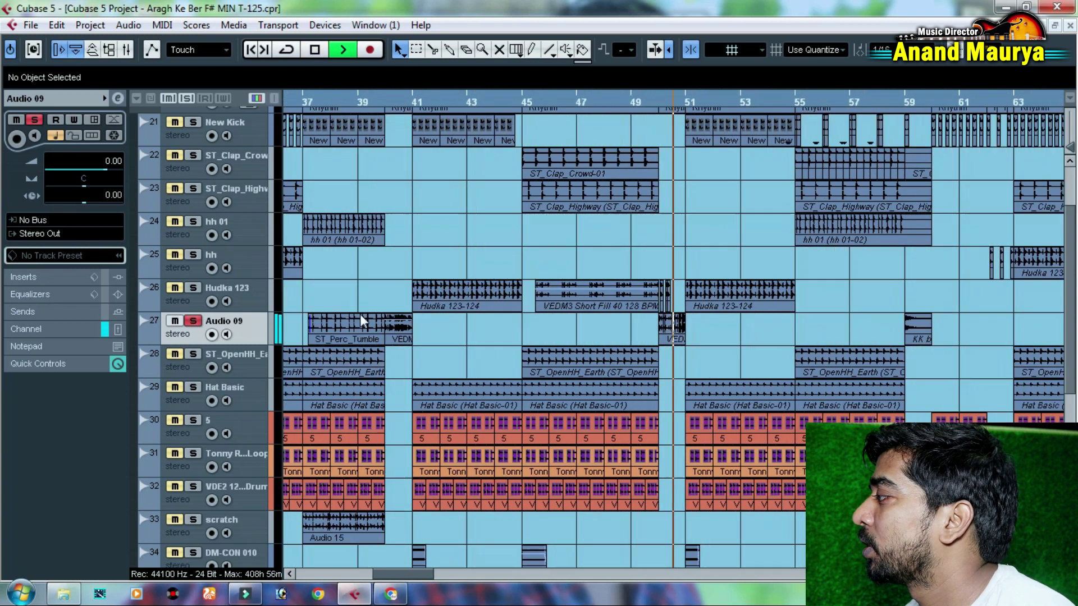
key(g)
key(space)
- Solo Hudka 123 together with Audio 09, play their fills from just before bar 50 and unsolo both tracks
click(187, 288)
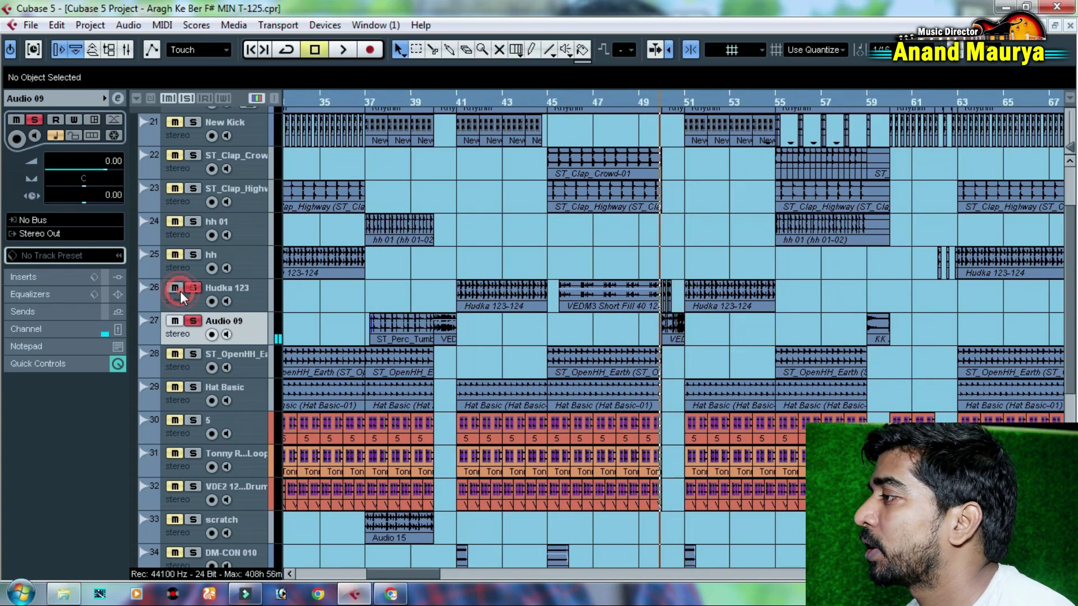
key(space)
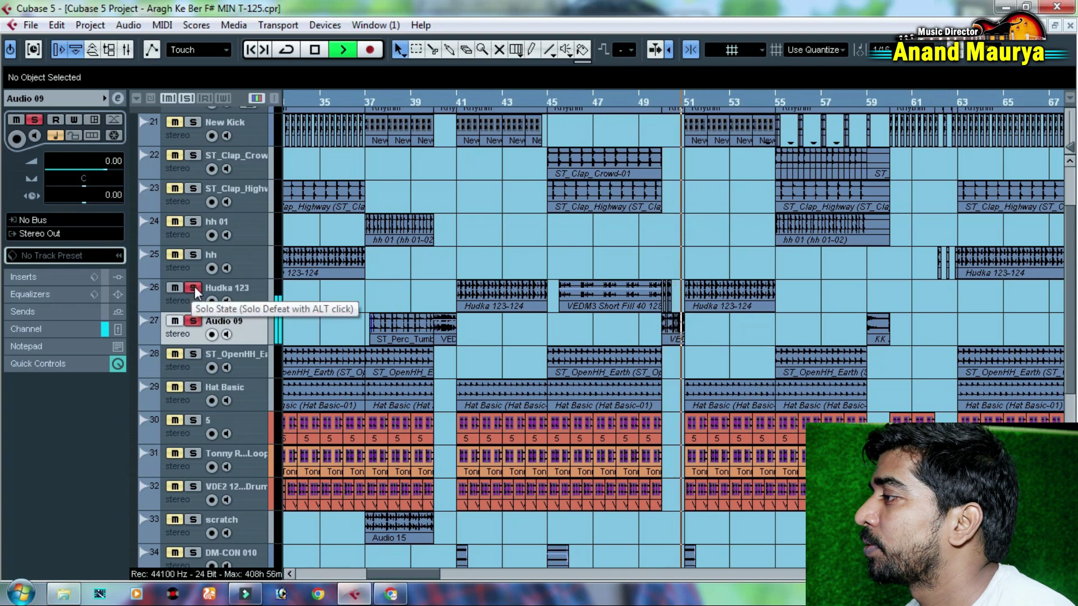
click(193, 288)
key(space)
click(193, 323)
- Solo the ST_OpenHH_Earth track, listen to it from just before bar 6 and unsolo it
key(g)
key(g)
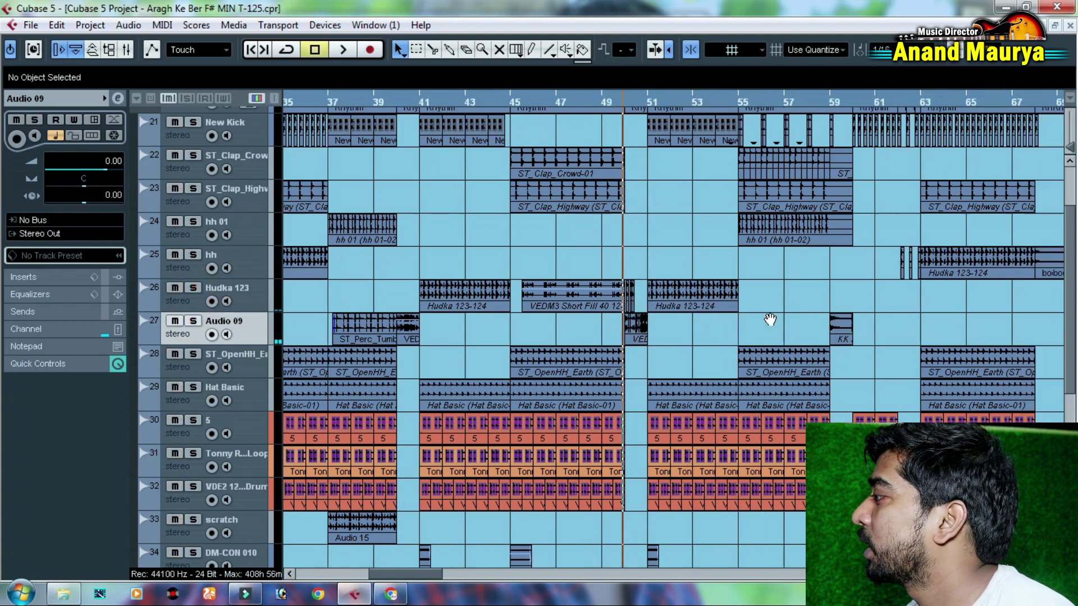
key(h)
key(h)
key(g)
key(g)
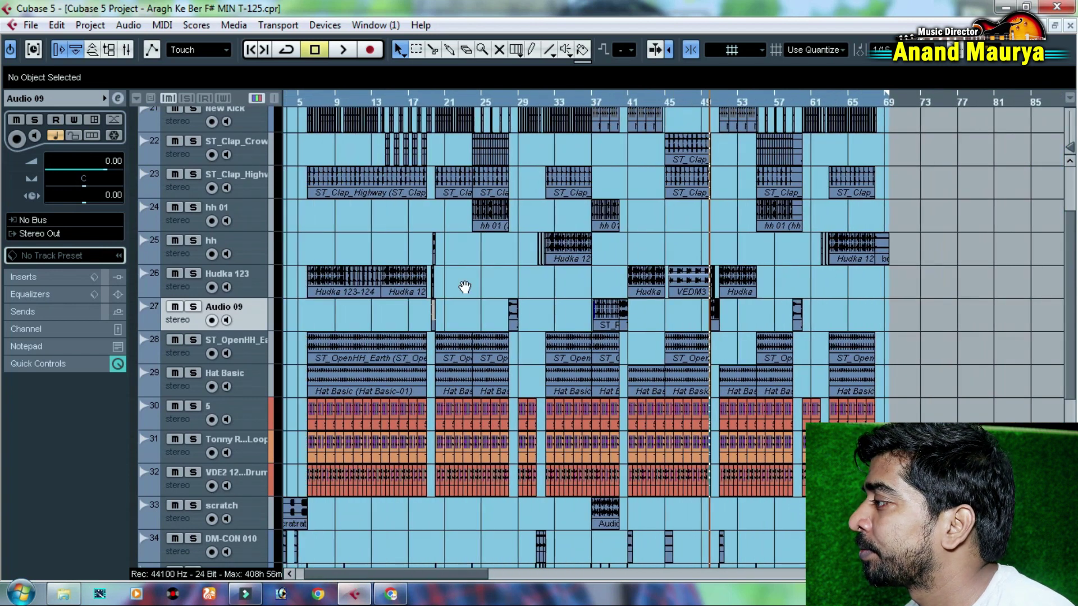
scroll(561, 242, left, 2)
drag(354, 106, 344, 168)
click(193, 347)
key(space)
scroll(340, 314, down, 5)
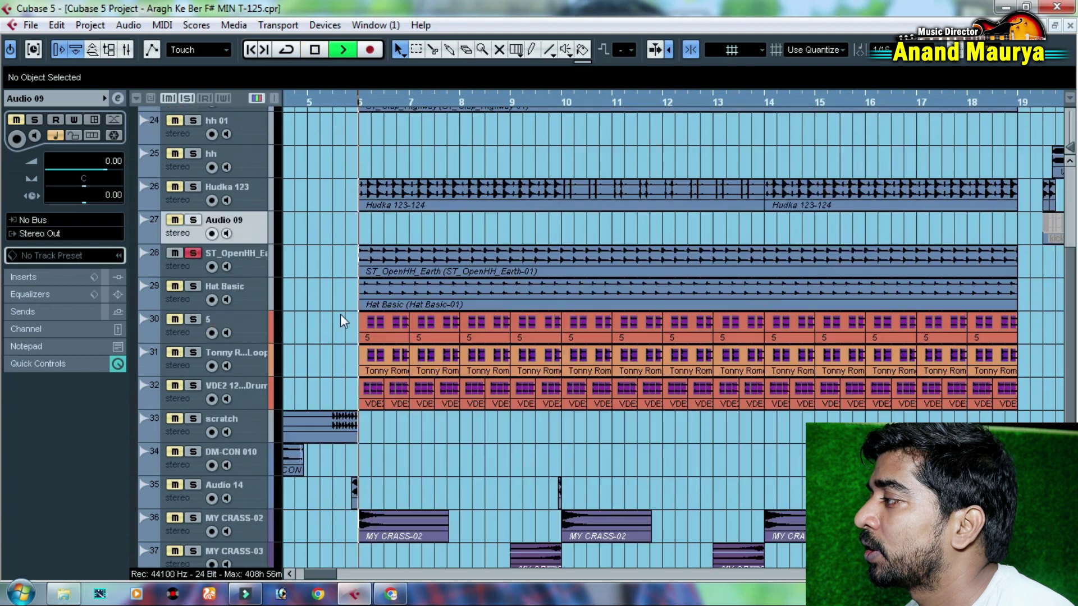
key(space)
click(193, 145)
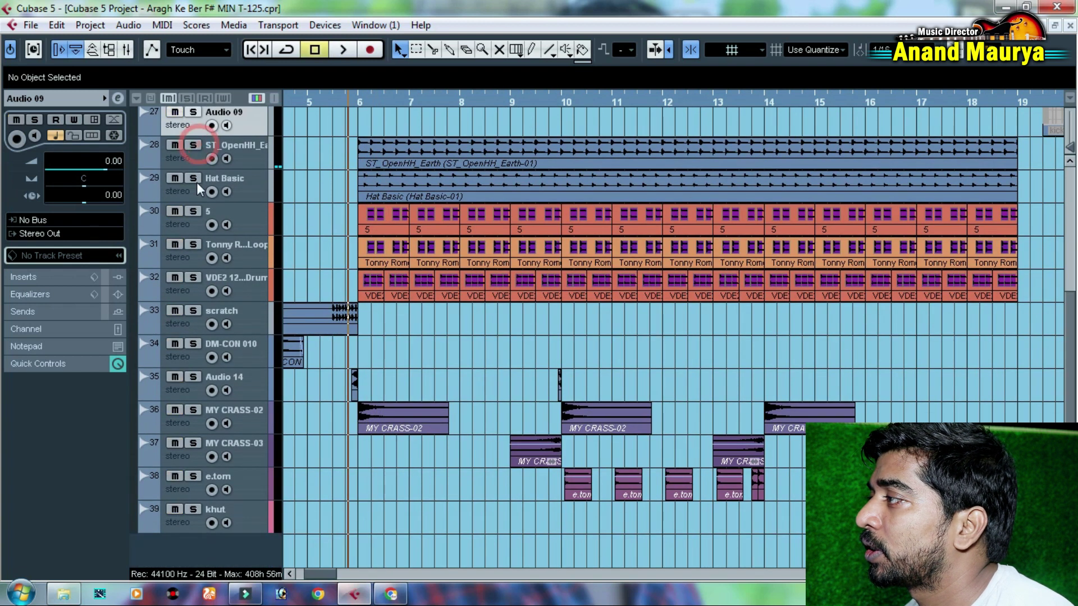
- Solo the Hat Basic track, listen to it from just before bar 6 and unsolo it
click(193, 178)
key(space)
key(space)
click(193, 178)
- Audition track 5 and the Tonny Romero loop track in turn by soloing each during playback from just before bar 6
click(197, 216)
key(space)
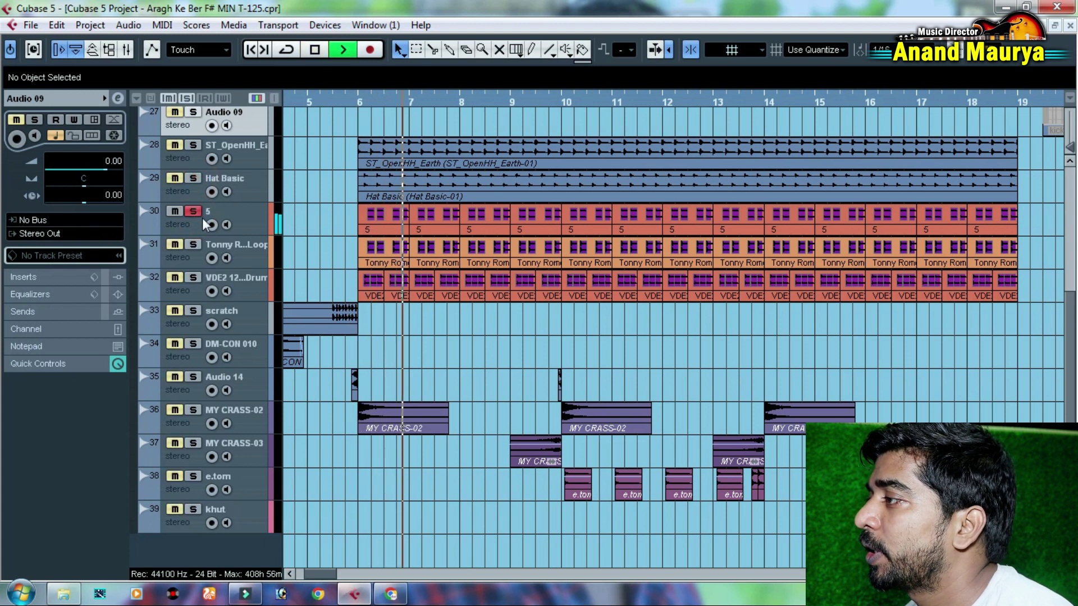
key(g)
click(193, 245)
click(197, 211)
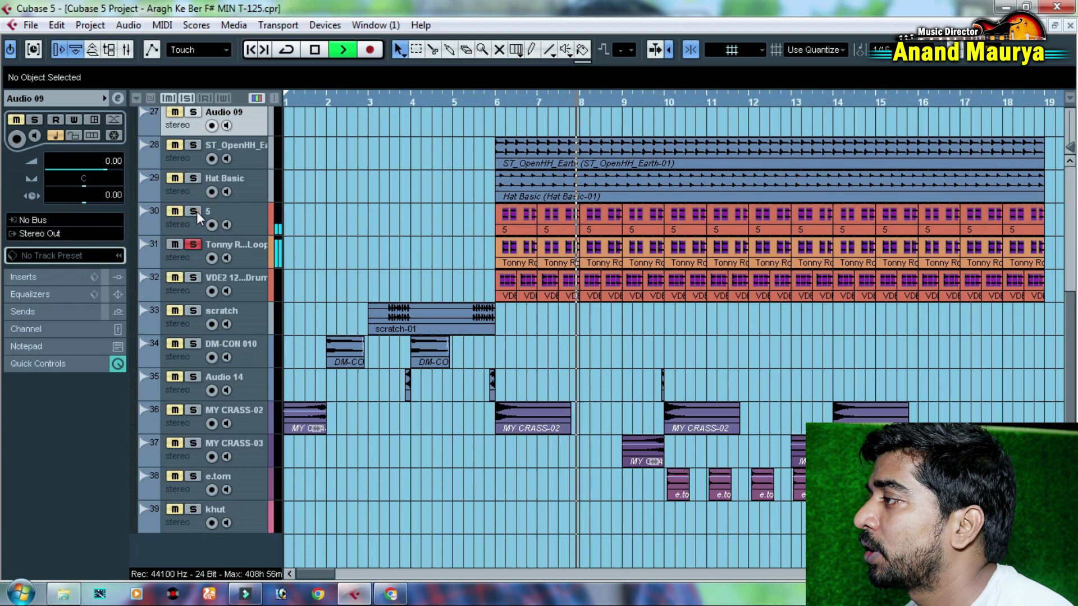
key(space)
click(194, 244)
- Solo the VDE2 drum track and listen to it from just before bar 6
click(194, 278)
key(space)
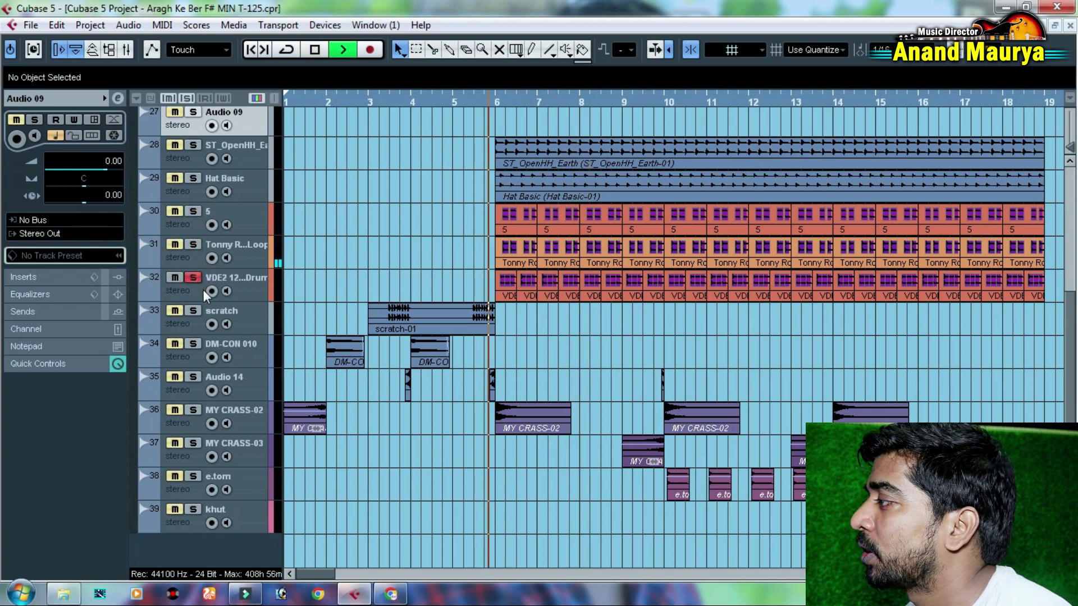
key(space)
- Solo the scratch and DM-CON 010 tracks in turn and play their clips ahead of bar 6
drag(440, 102, 494, 112)
key(space)
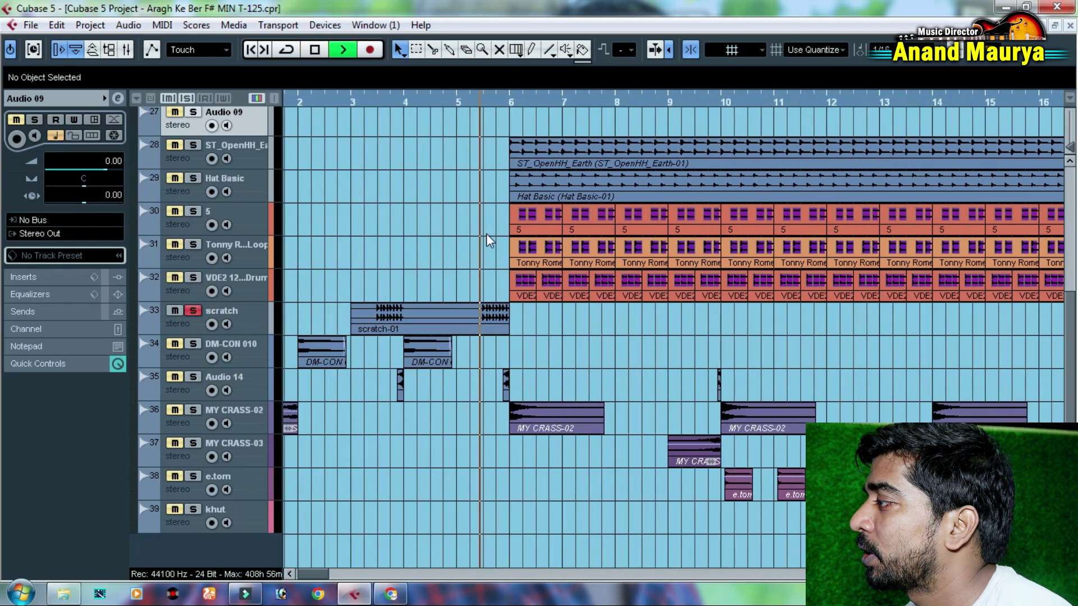
key(space)
click(373, 105)
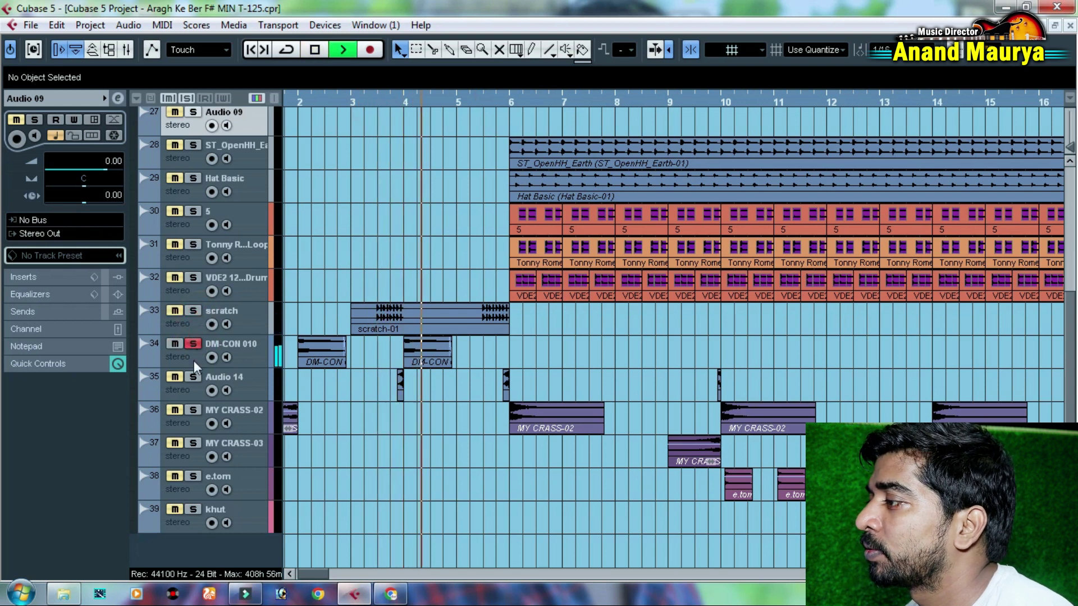
key(space)
- Solo Audio 14 instead of DM-CON 010 and play its short clip before bar 4 several times from about bar 3.4
click(193, 377)
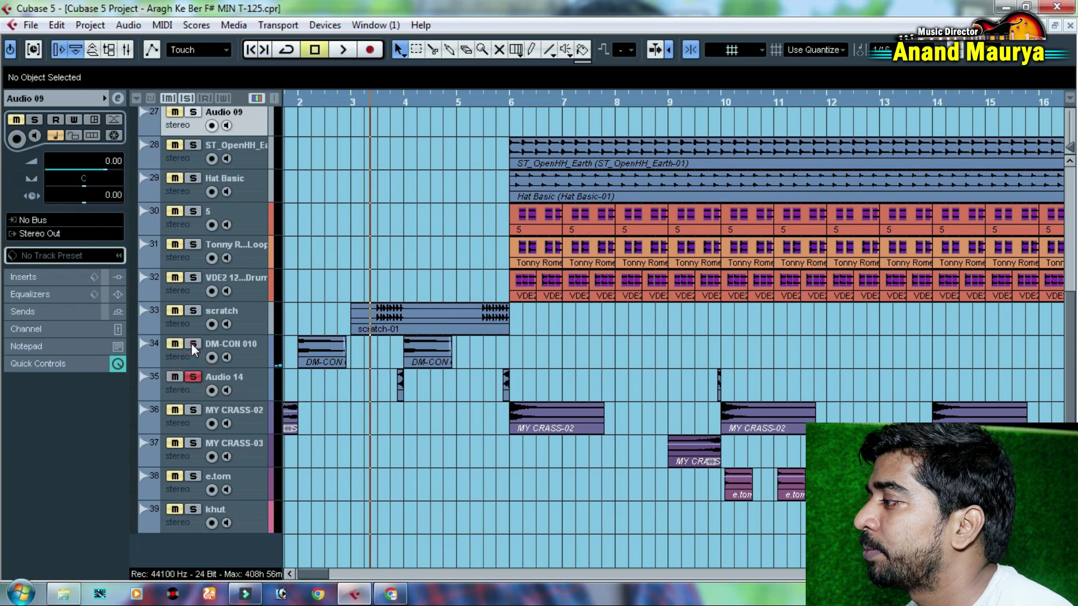
key(space)
key(space)
key(space)
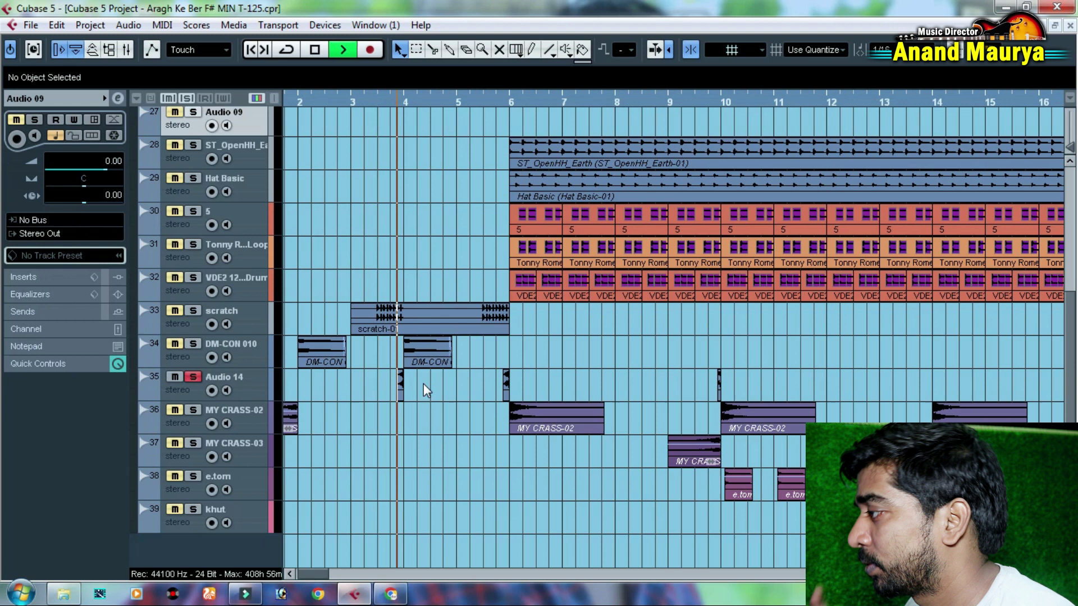
key(space)
key(space)
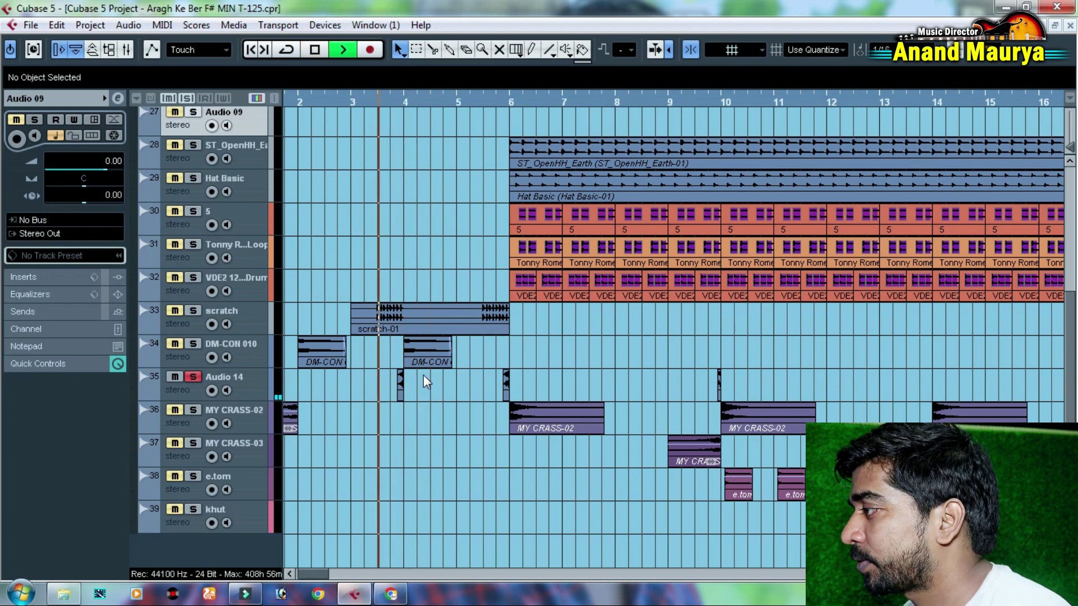
key(space)
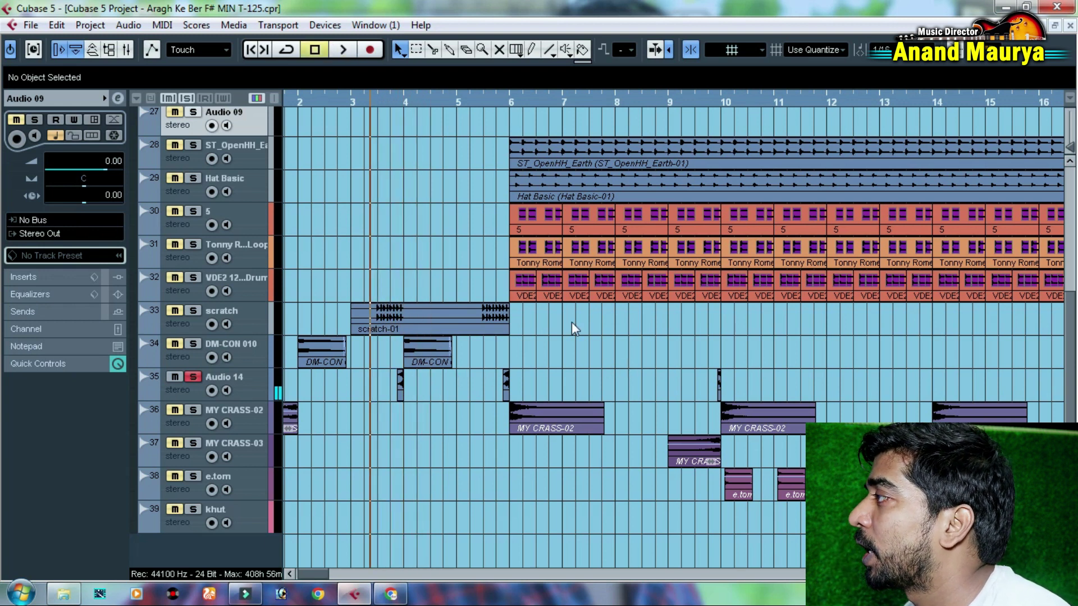
- Audition the soloed MY CRASS-02 track from just before bar 6 and MY CRASS-03 from just before bar 9
click(510, 107)
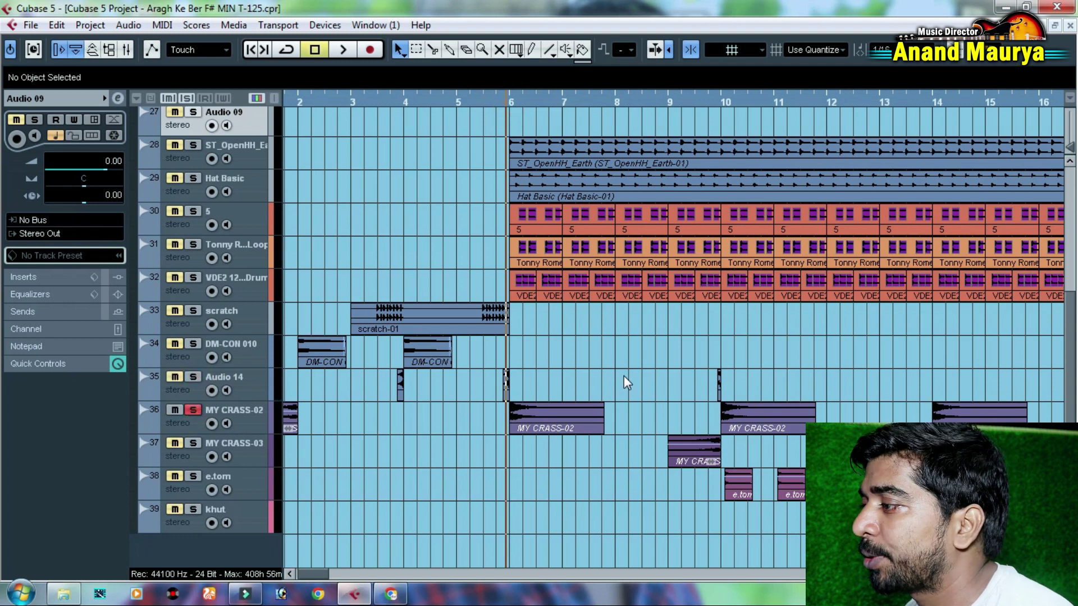
key(space)
scroll(702, 362, right, 3)
key(space)
click(510, 105)
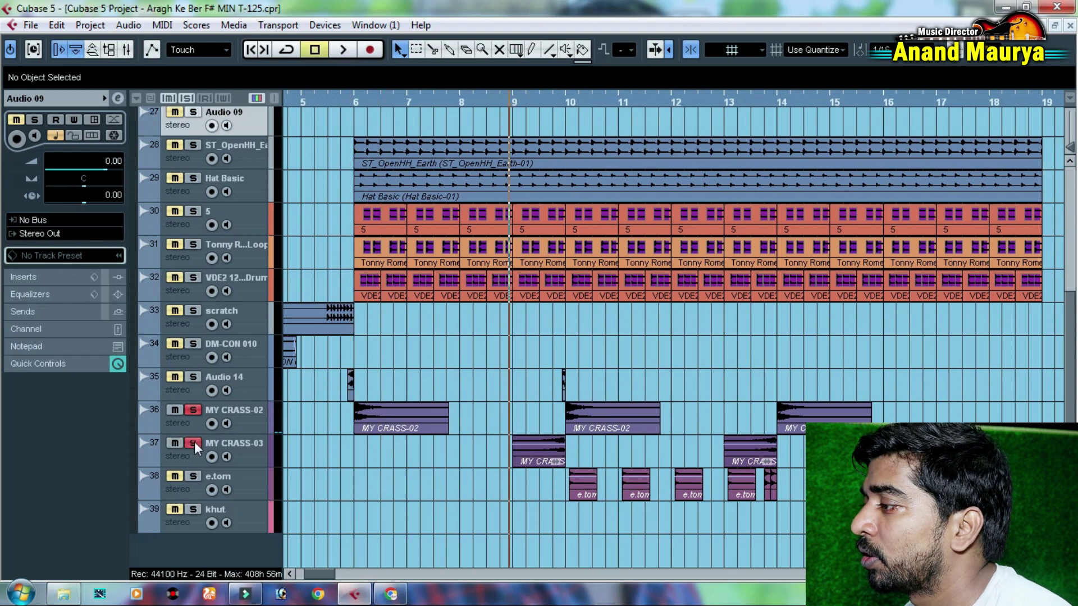
key(space)
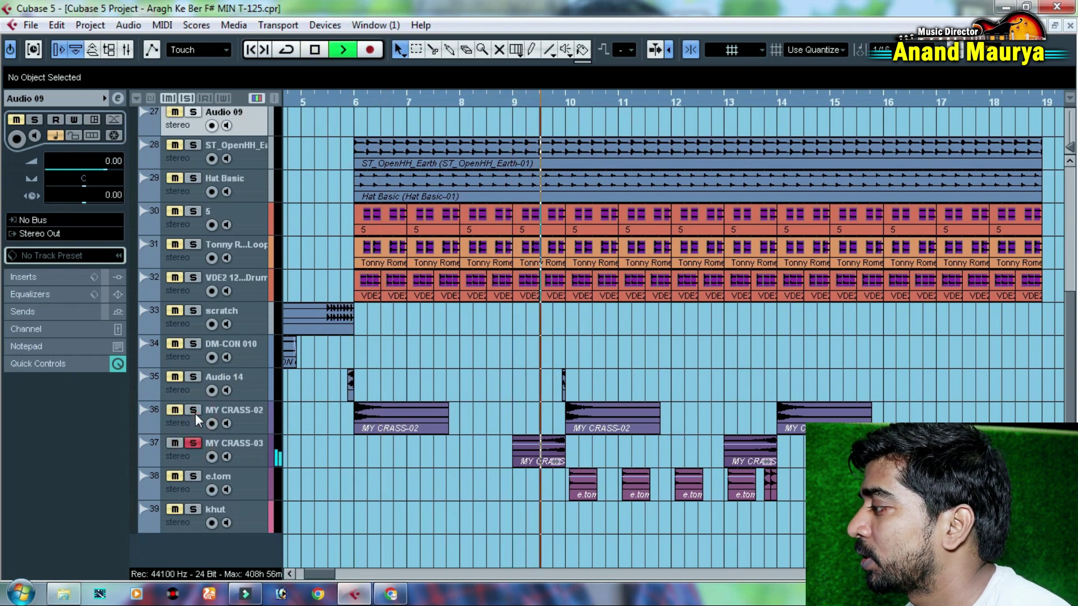
key(space)
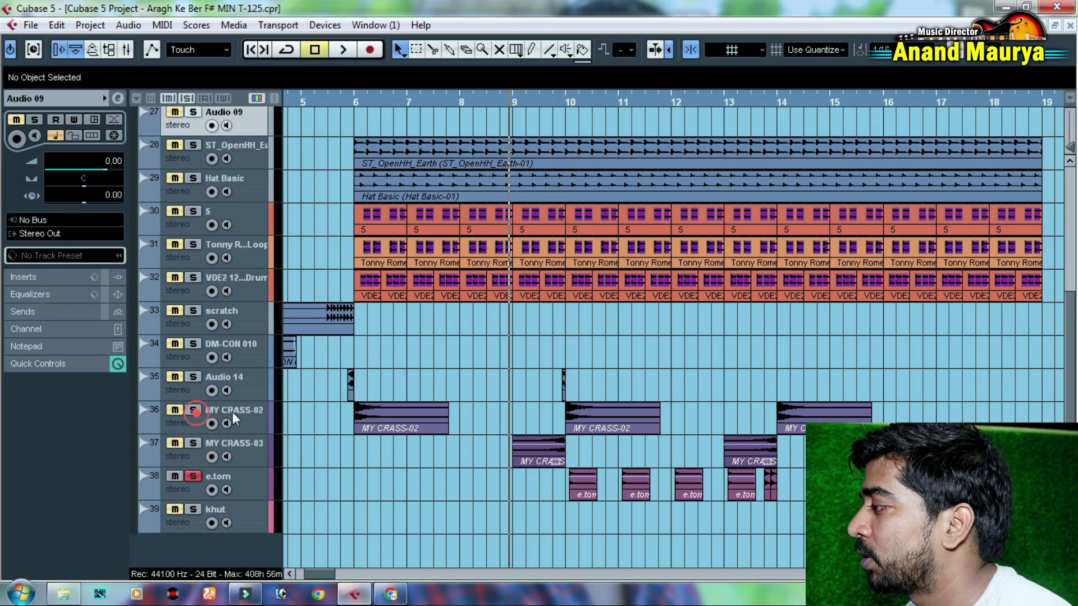
- Play the soloed e.tom track from just before bar 9 and unsolo it
key(space)
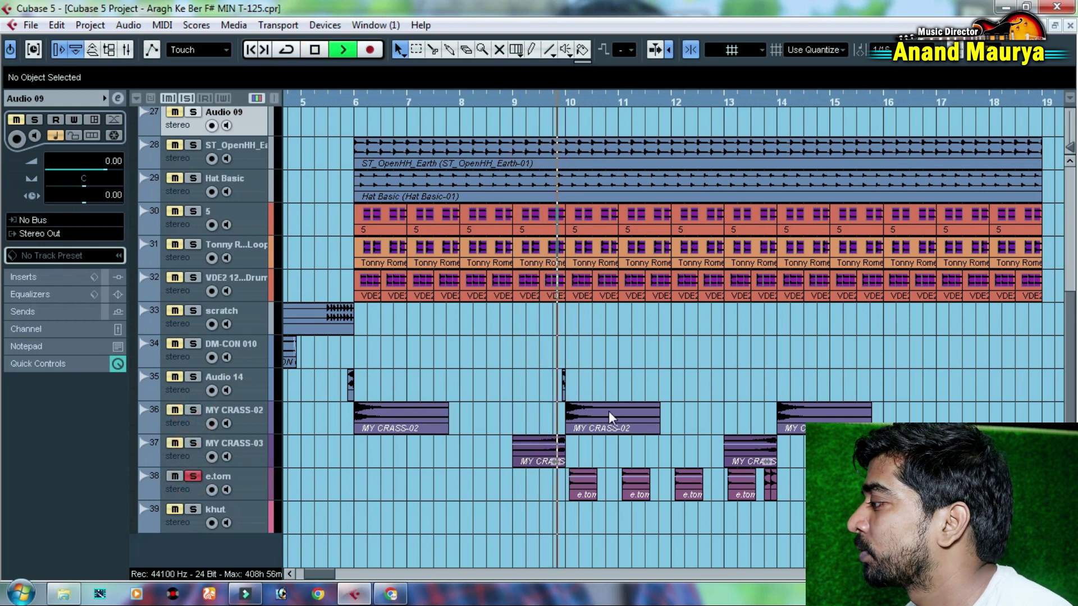
key(space)
click(194, 477)
- Solo the khut track, play its clip from about bar 29 and unsolo the track
click(193, 508)
key(g)
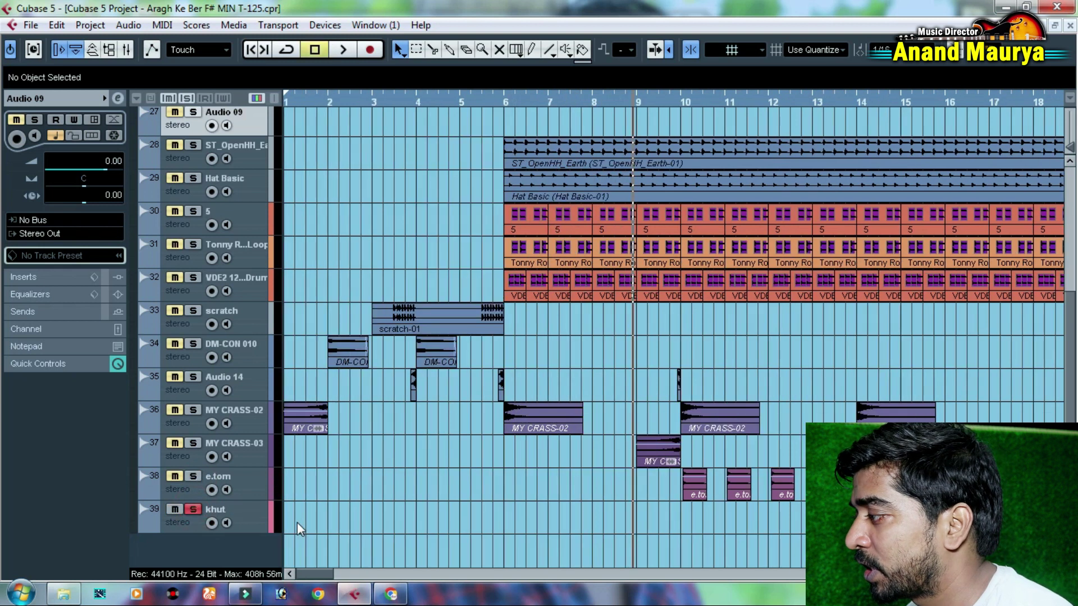
key(g)
key(g)
key(g)
drag(486, 103, 459, 182)
key(space)
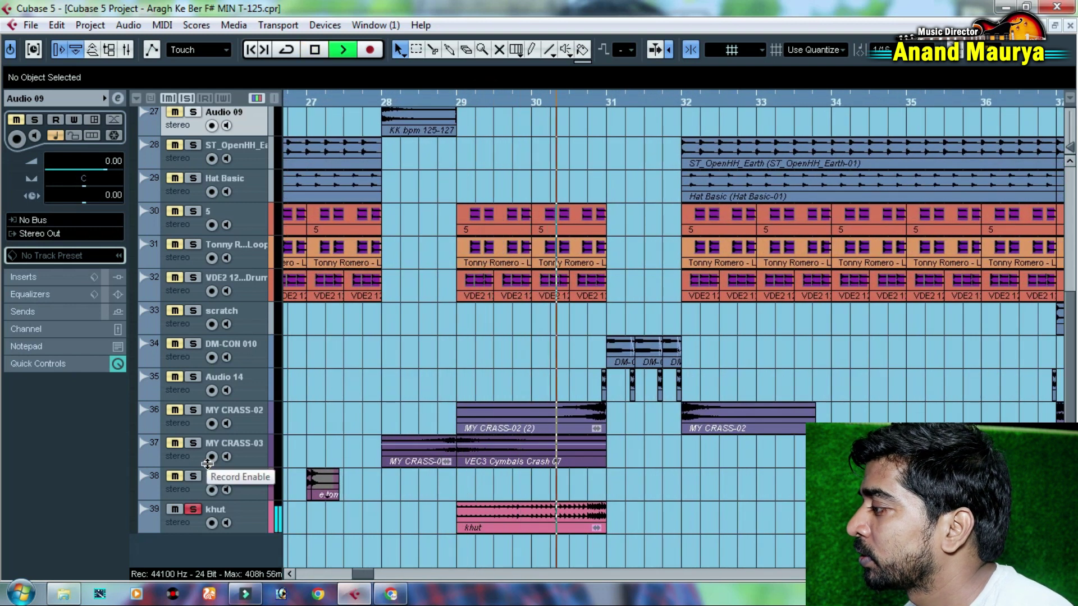
key(space)
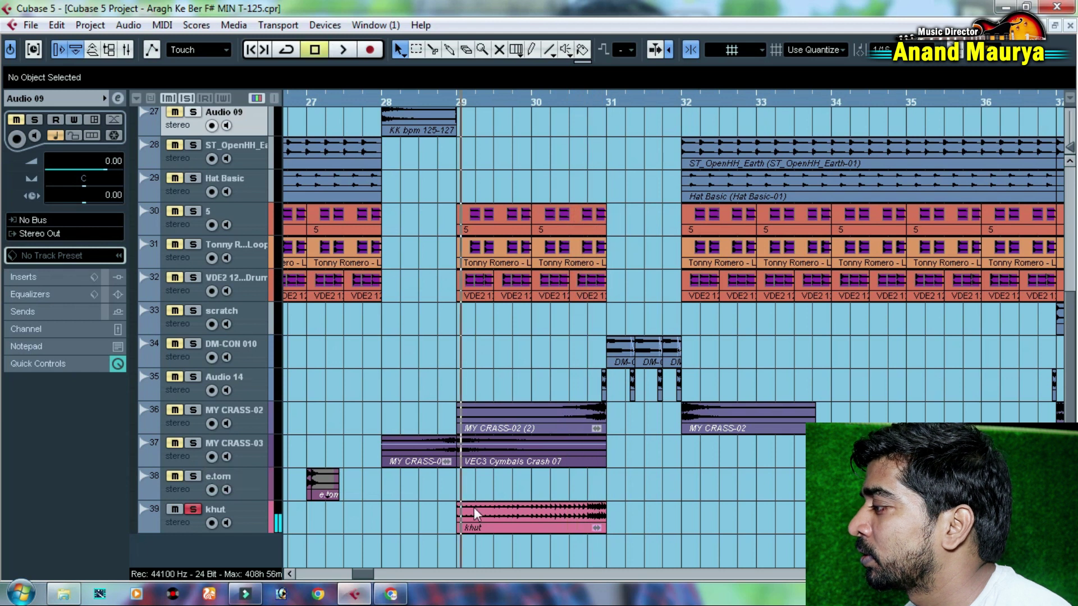
click(515, 529)
click(193, 509)
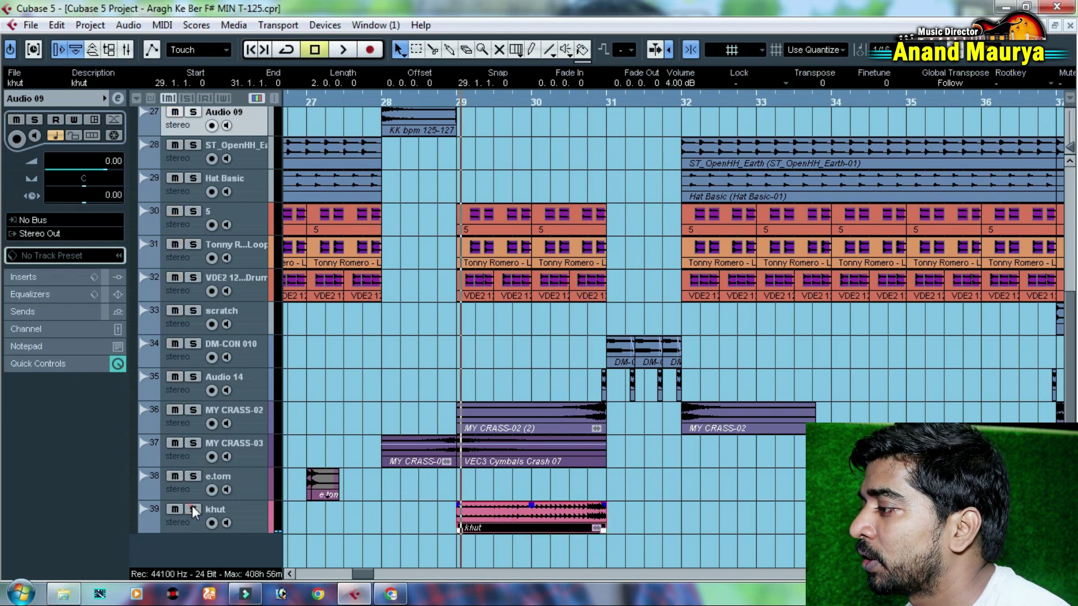
- Solo MY CRASS-03 and play its VEC3 Cymbals Crash 07 clip from about bar 29
click(193, 444)
key(space)
key(space)
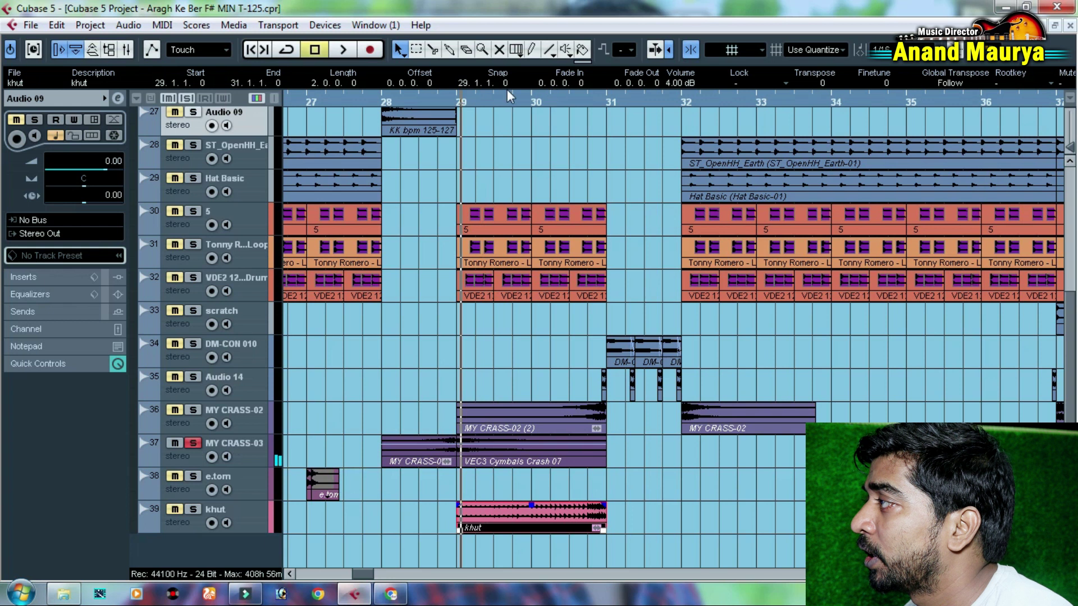
- Audition the VEC3 Cymbals Crash 07 clip on the soloed e.tom track from bar 29 and return it to MY CRASS-03
drag(461, 104, 469, 162)
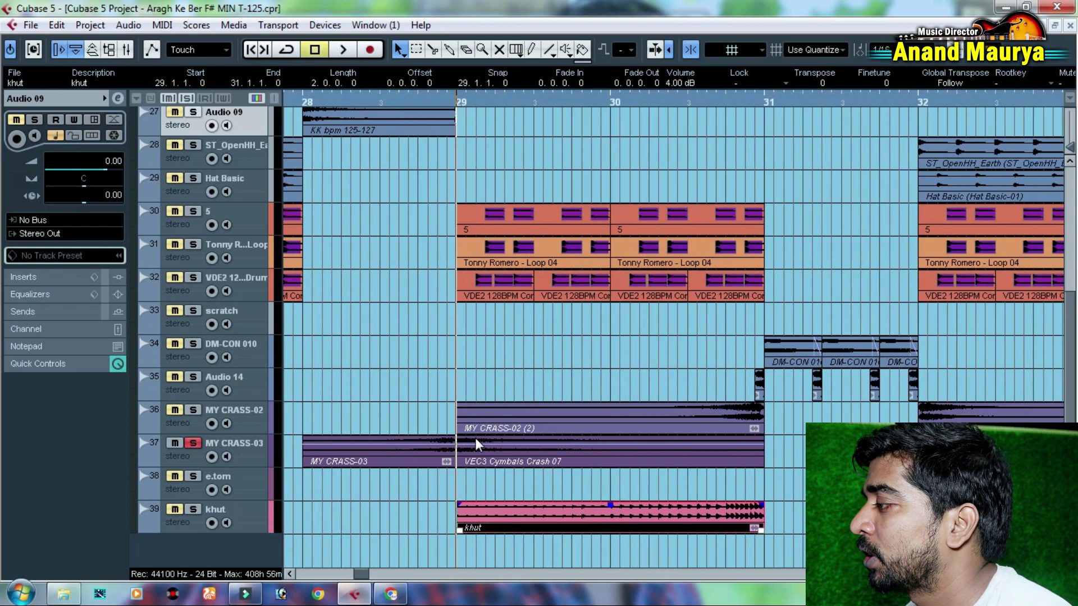
drag(480, 452, 489, 486)
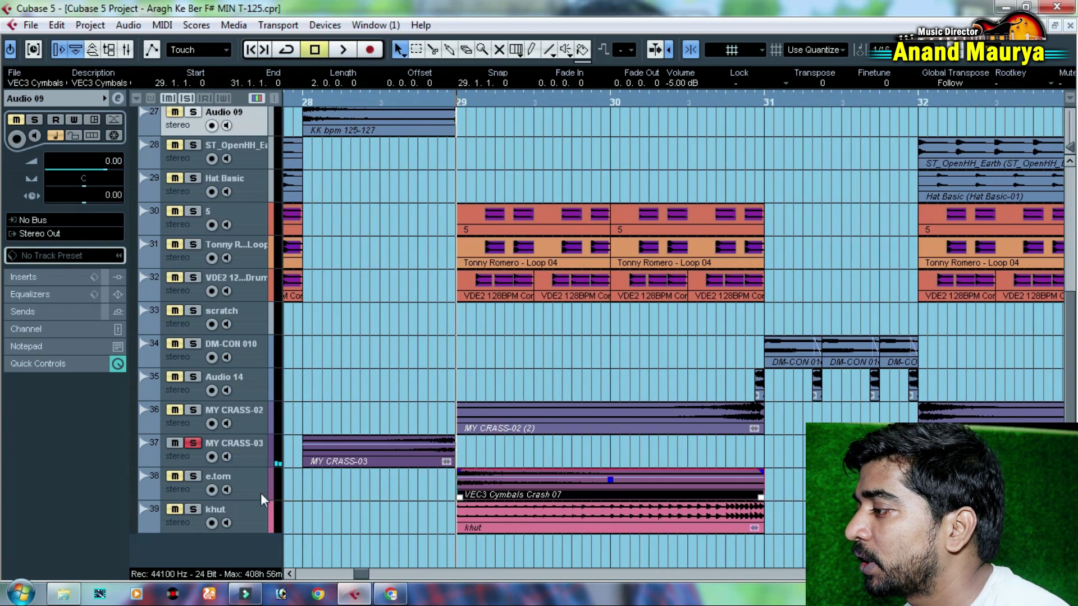
click(197, 441)
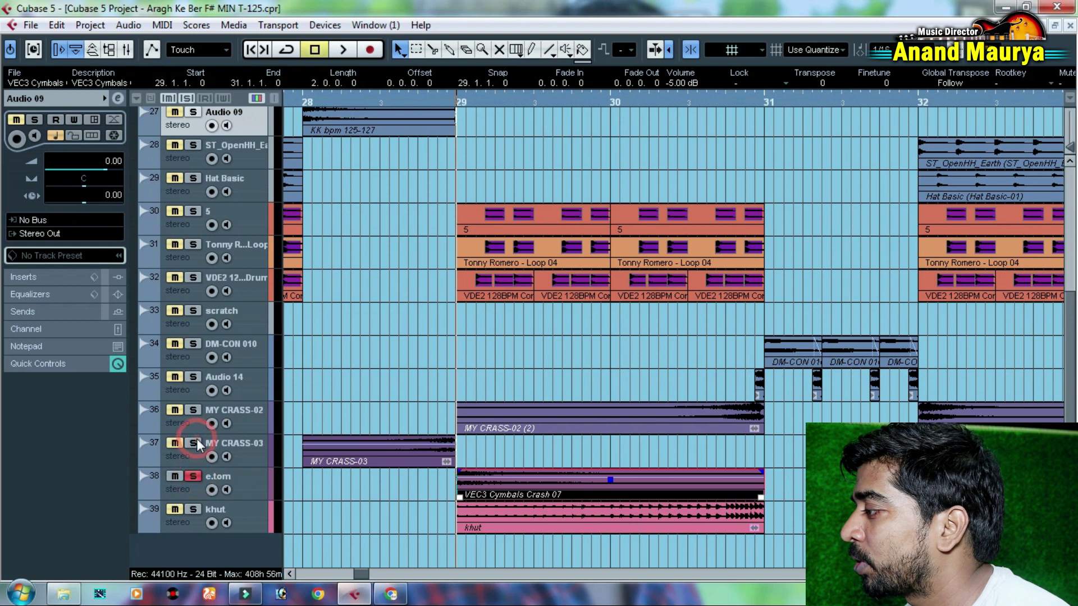
key(space)
key(space)
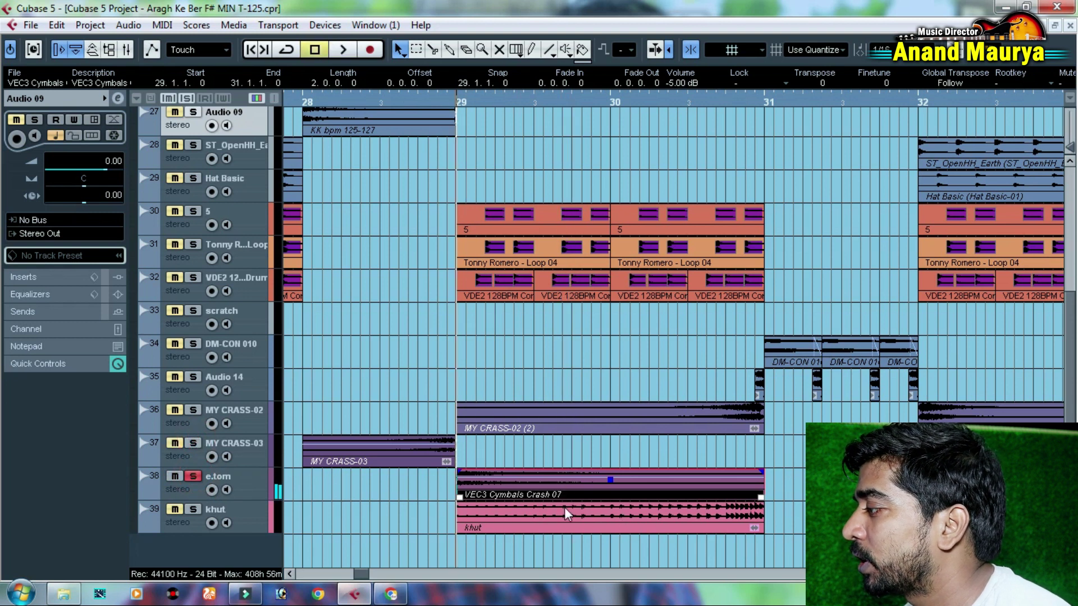
key(space)
key(space)
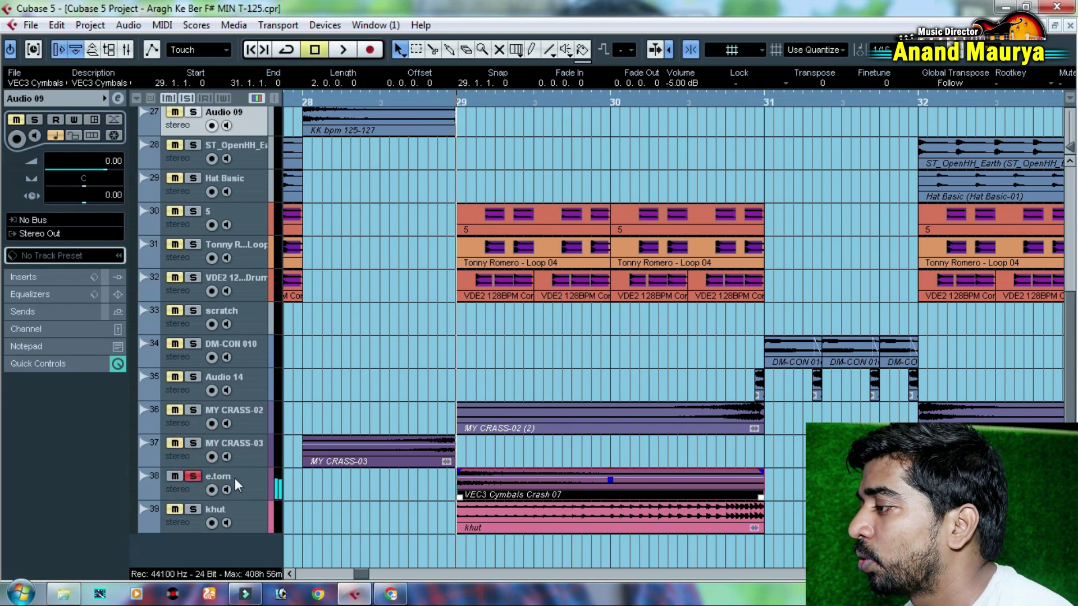
click(197, 477)
drag(491, 492, 492, 459)
- Replay the crash clip from bar 29 on its original track with MY CRASS-03 soloed
key(space)
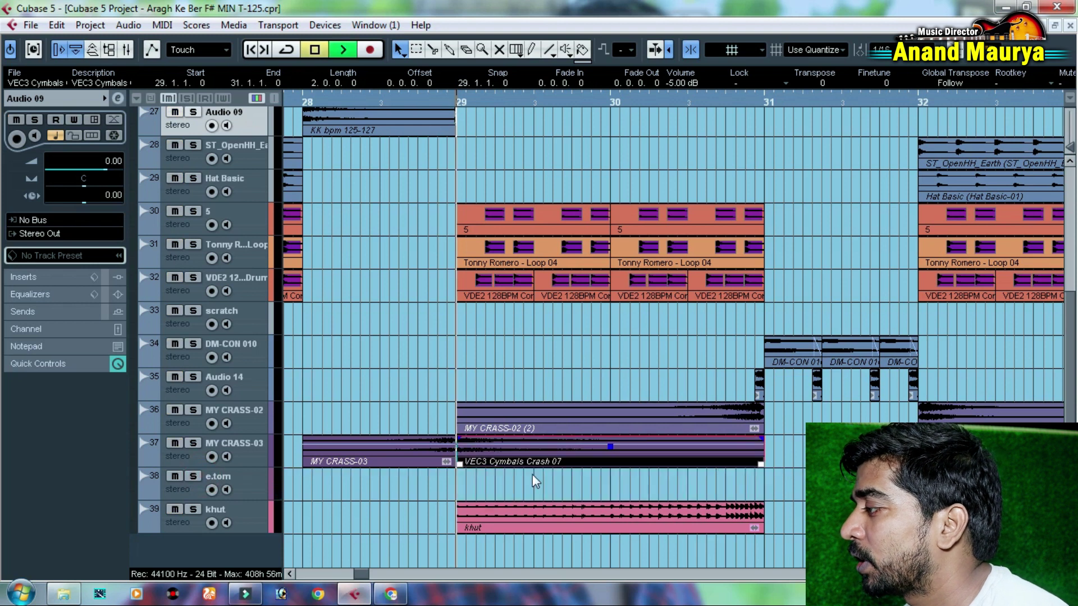
key(space)
click(193, 443)
key(space)
key(space)
- Open the MY CRASS-03 channel settings, inspect the IL Gross Beat insert's editor and close the editor
click(187, 457)
click(117, 99)
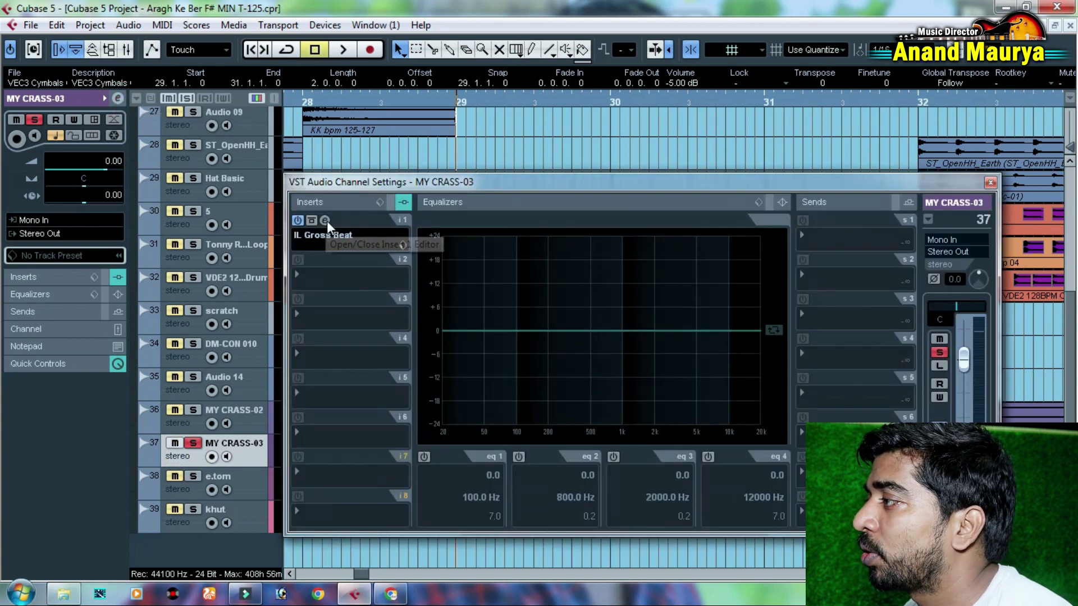
click(325, 220)
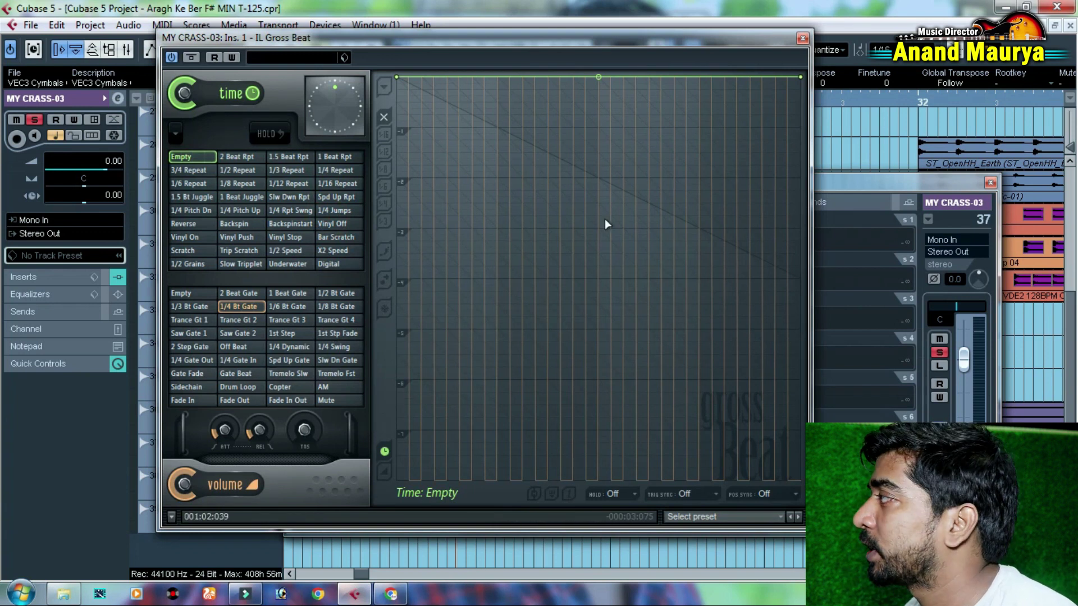
click(802, 39)
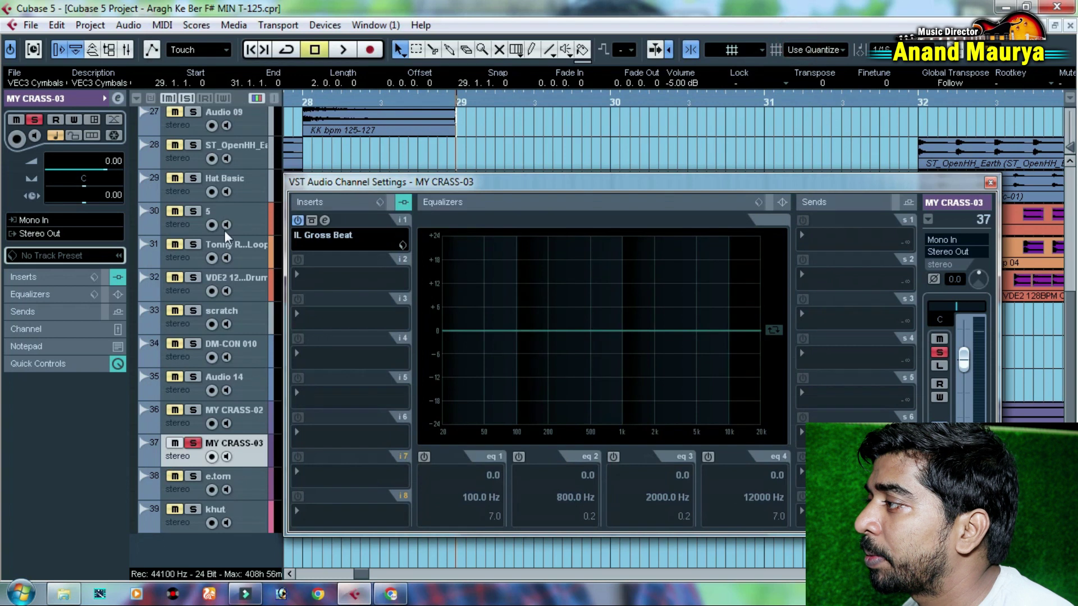
- Compare the crash playback with IL Gross Beat off and on, leave the insert on and close the channel settings
click(295, 221)
key(space)
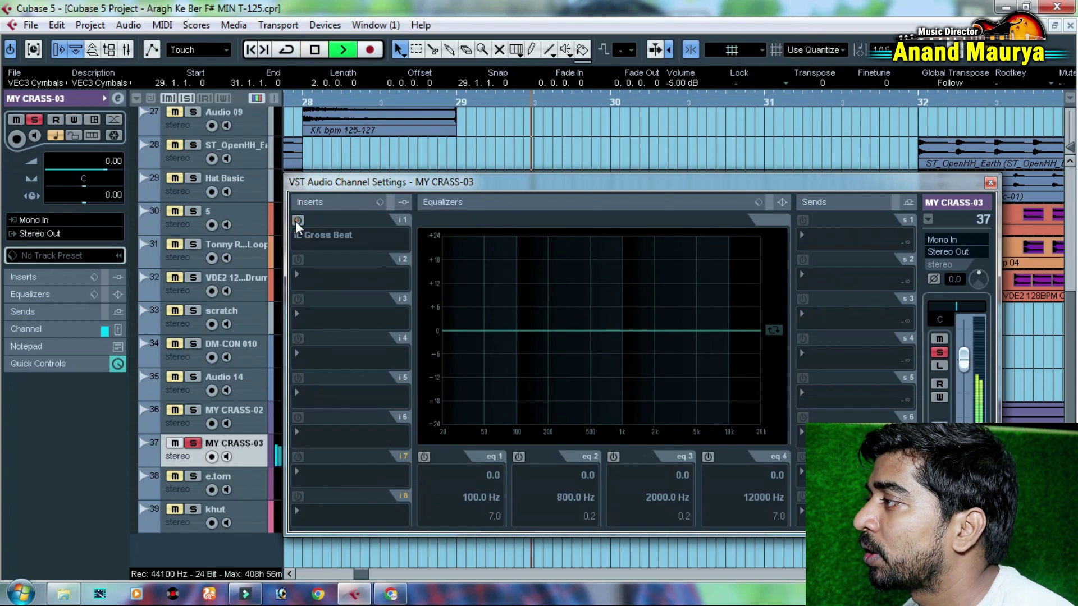
click(295, 220)
click(296, 220)
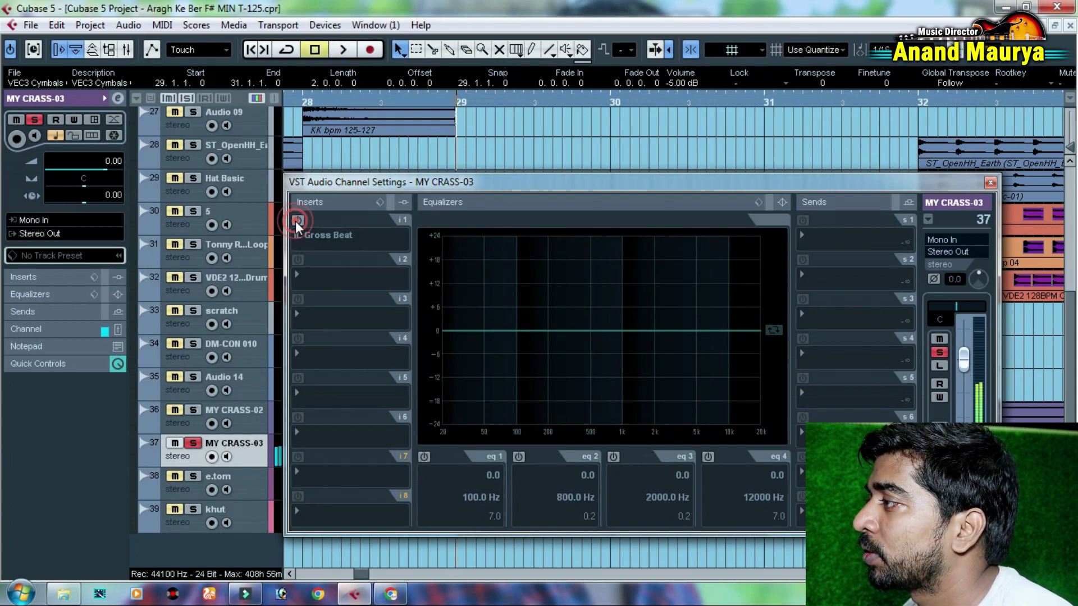
key(space)
click(295, 221)
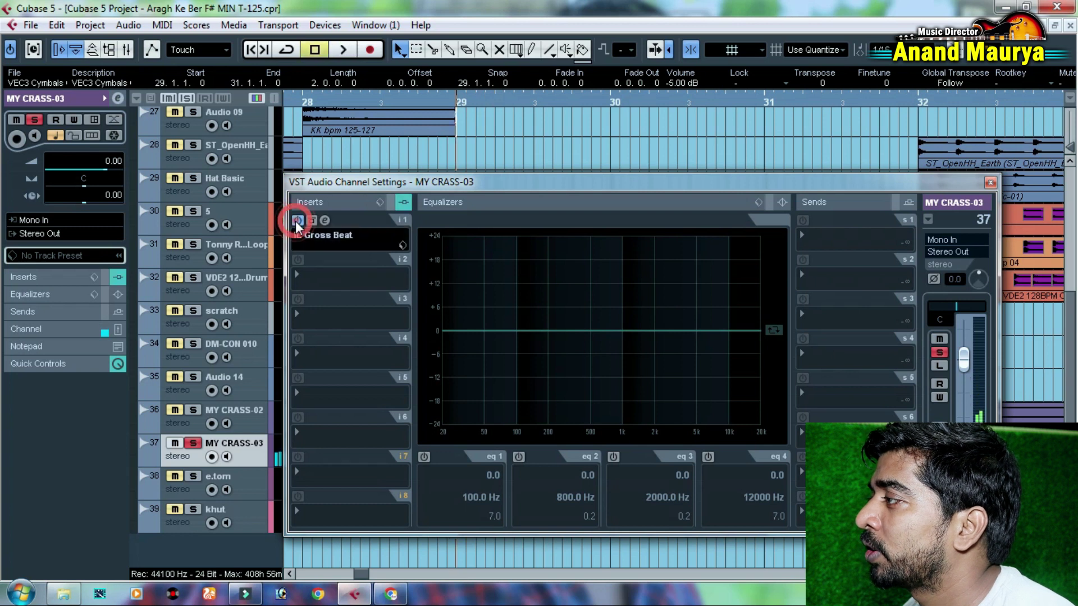
click(991, 183)
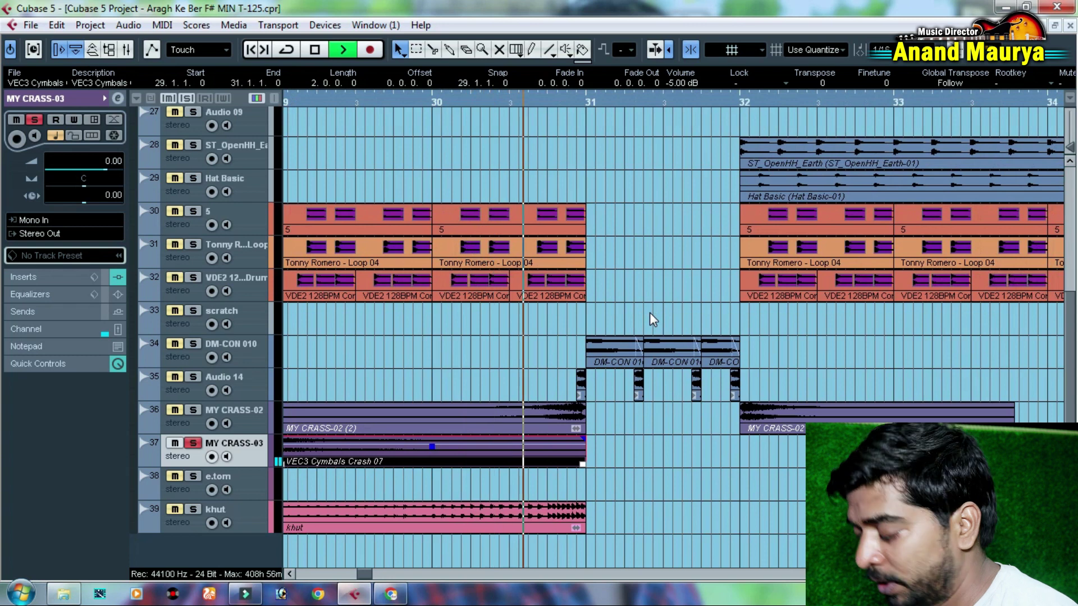
key(space)
- Clear the MY CRASS-03 solo and play the full set of rhythm tracks from about the middle of bar 30
key(g)
key(g)
key(g)
key(g)
scroll(829, 295, up, 5)
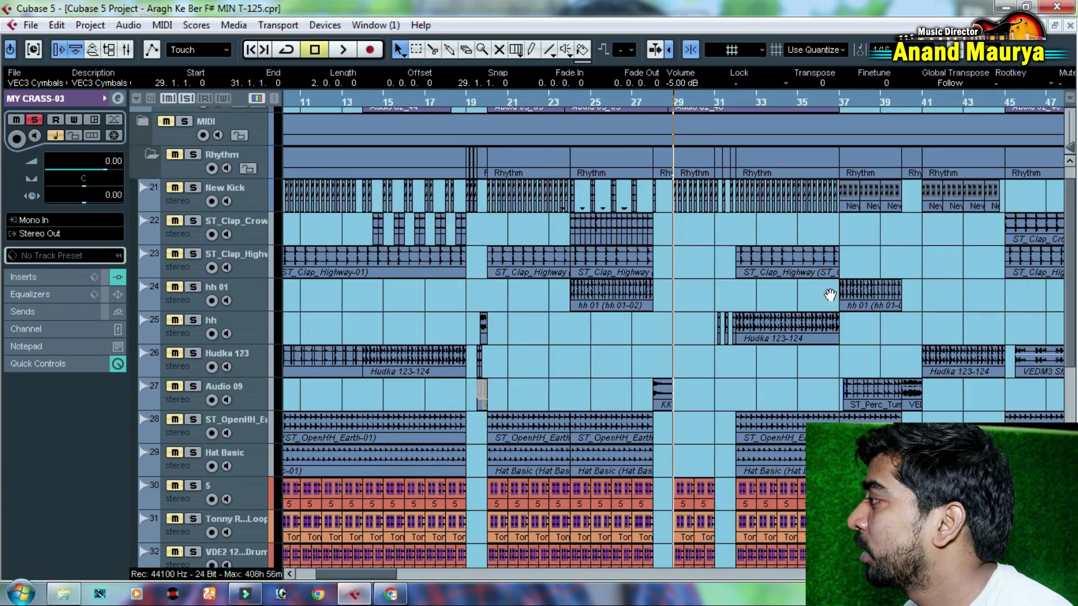
scroll(580, 151, right, 3)
drag(579, 110, 587, 217)
scroll(189, 192, up, 1)
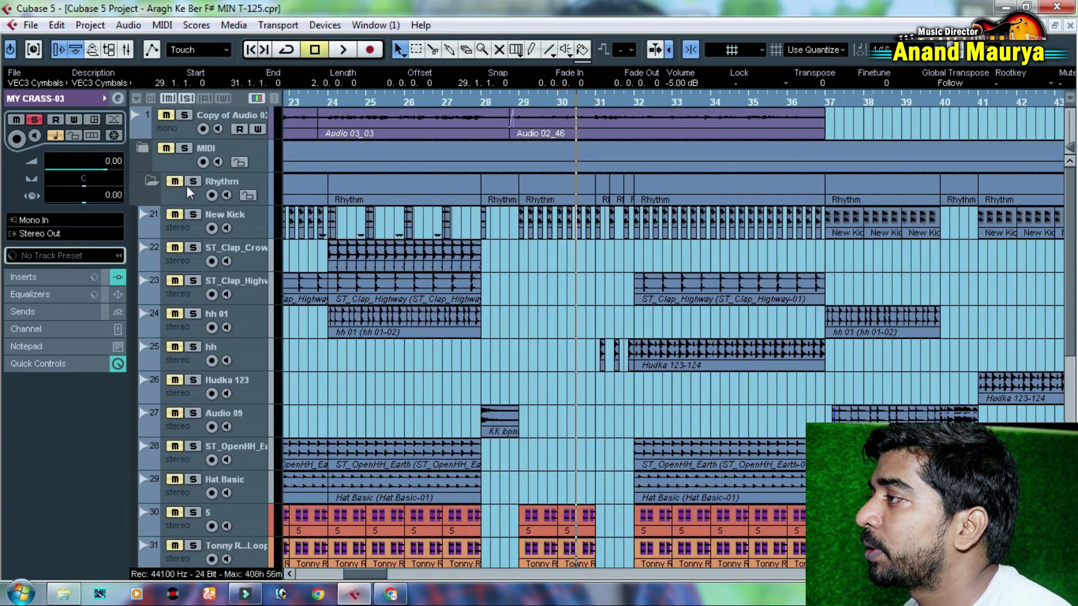
scroll(210, 352, down, 5)
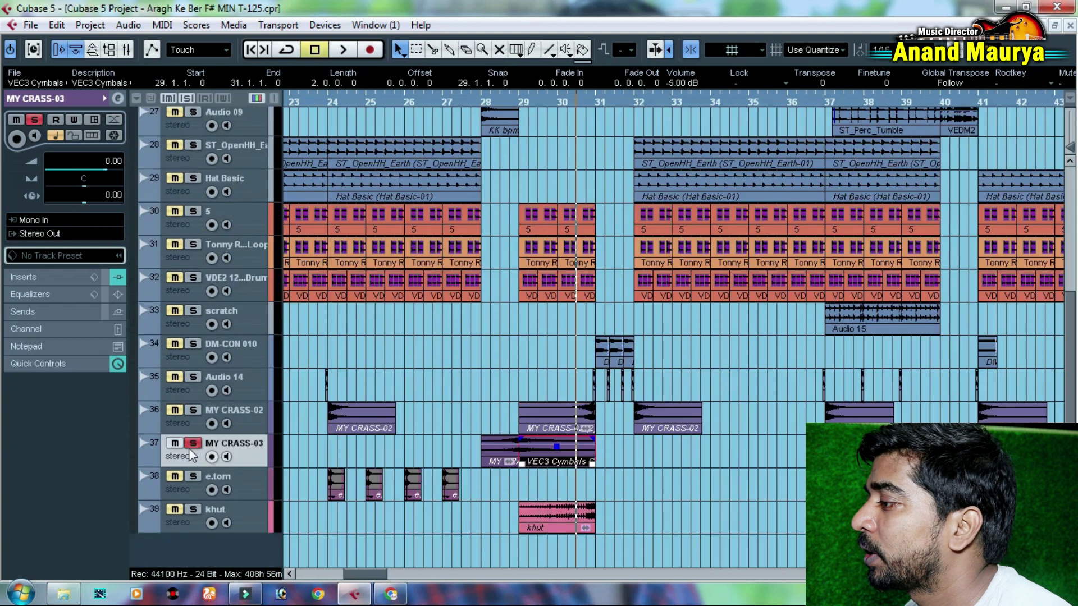
key(space)
scroll(668, 349, up, 5)
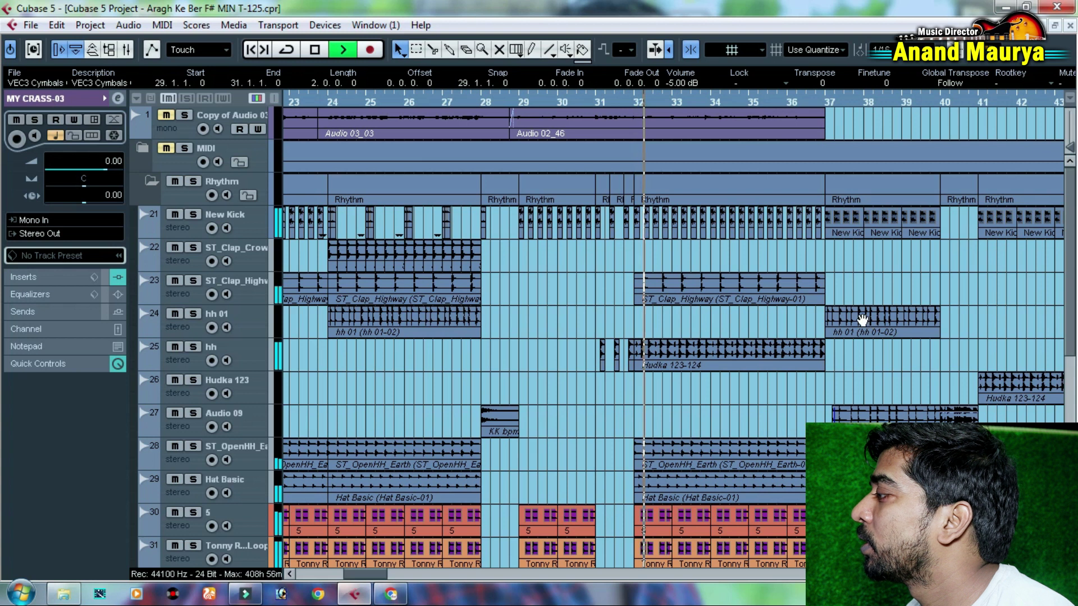
- Audition the full rhythm from about bar 39 through the section starting at bar 41
scroll(862, 318, right, 4)
drag(583, 102, 584, 120)
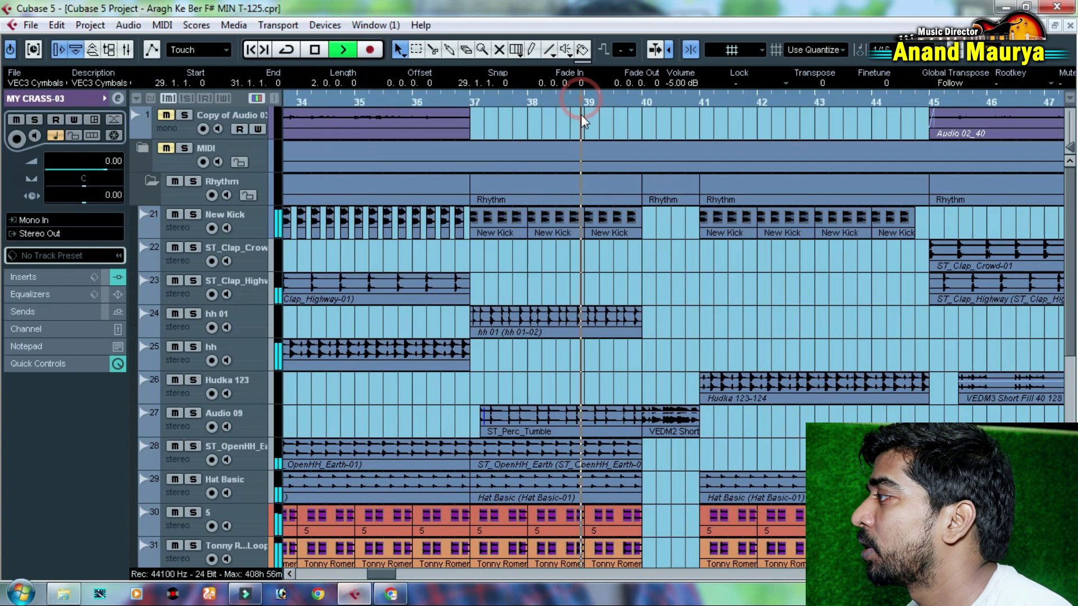
key(space)
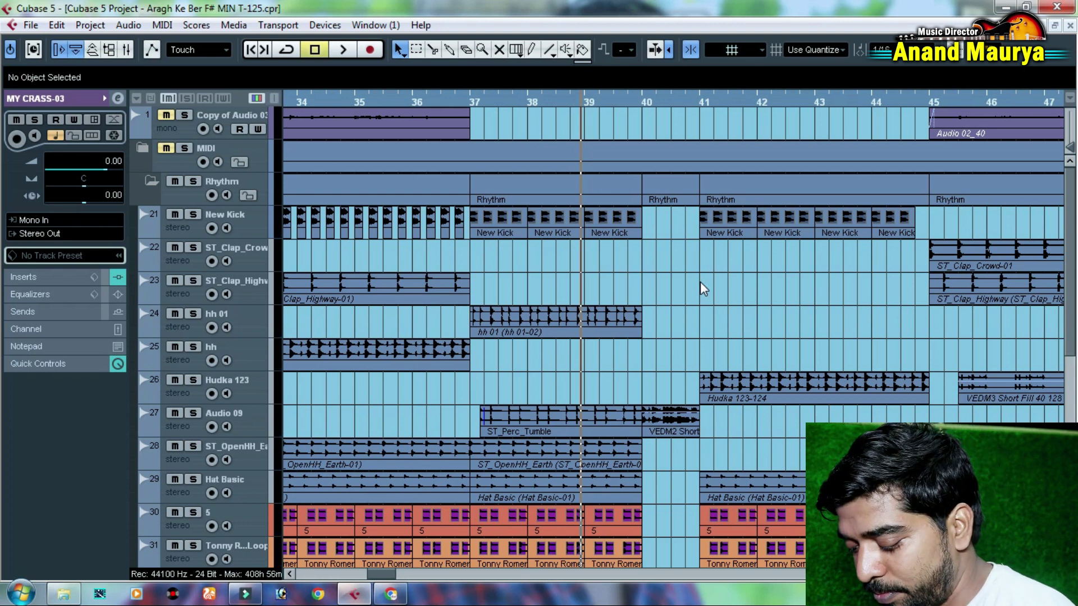
key(space)
scroll(699, 280, down, 5)
scroll(648, 291, up, 4)
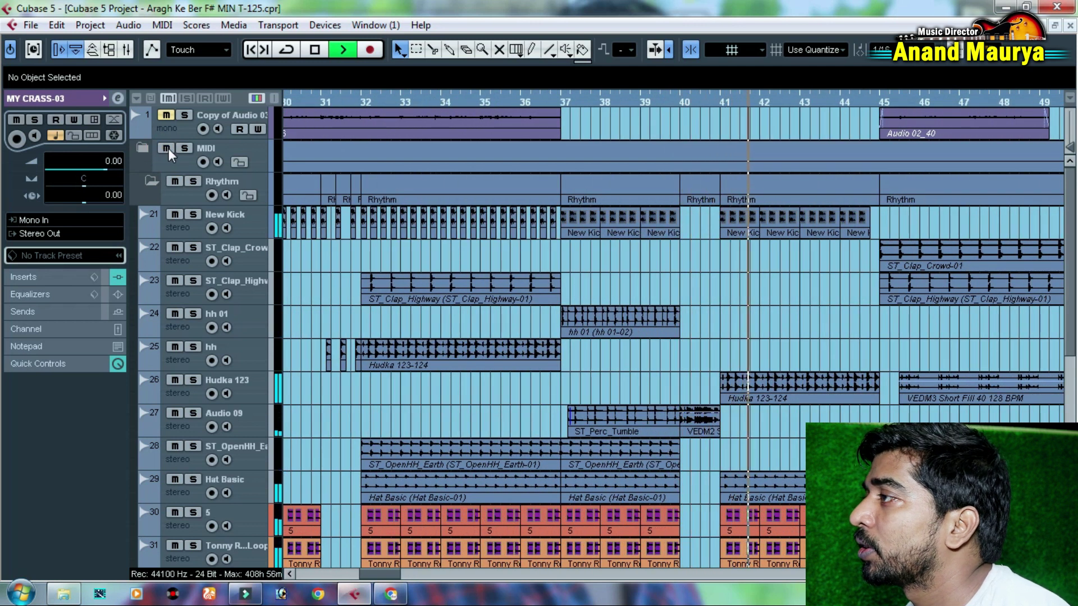
- Mute the Rhythm T-125 track inside the MIDI folder, replay from about bar 39, and mute the collapsed MIDI folder
key(space)
click(147, 150)
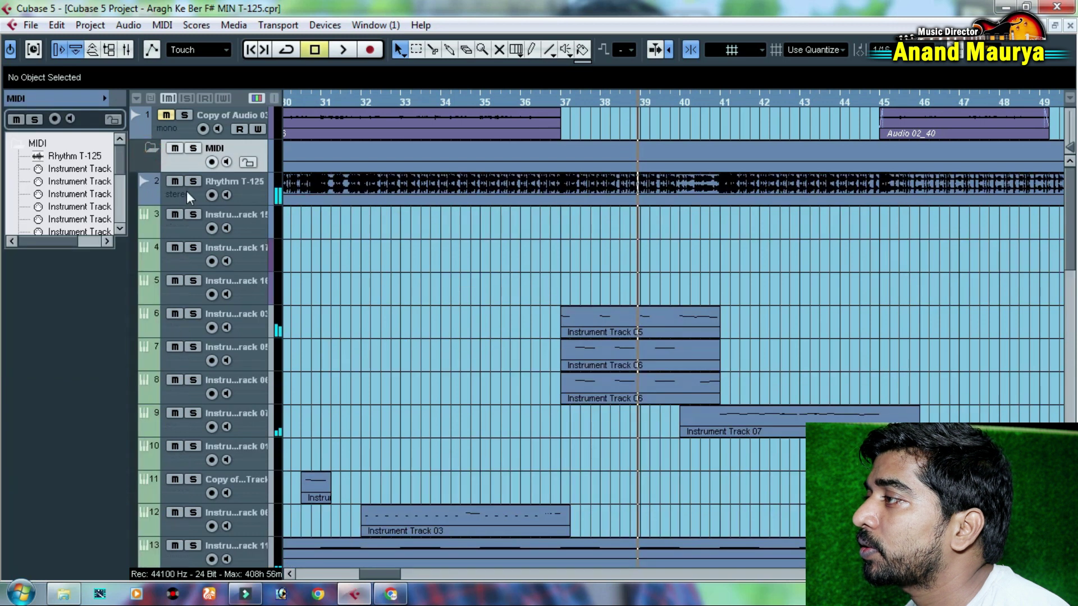
key(space)
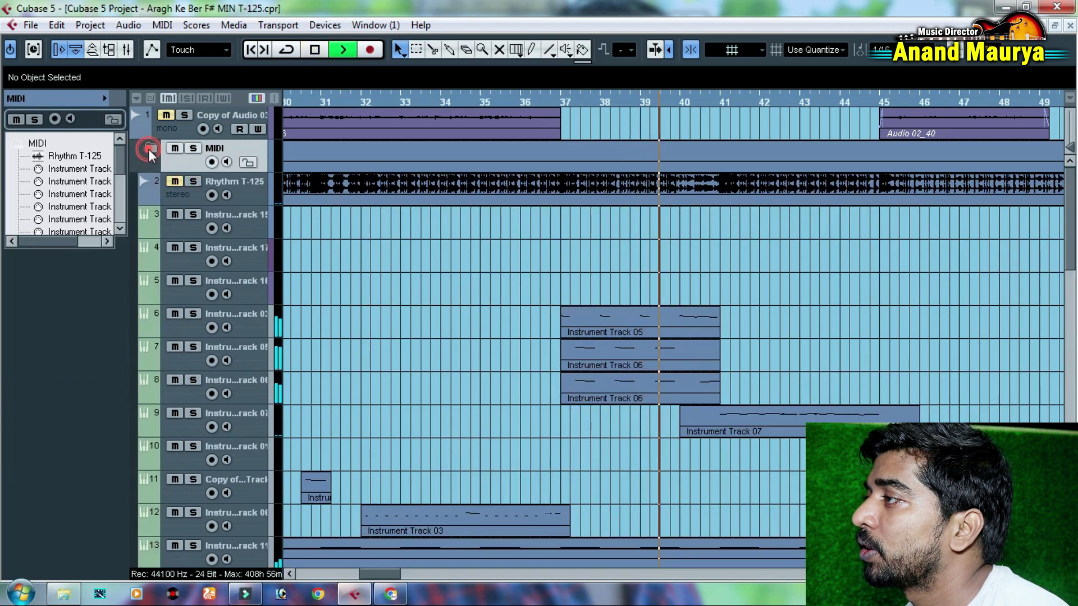
click(149, 150)
click(164, 149)
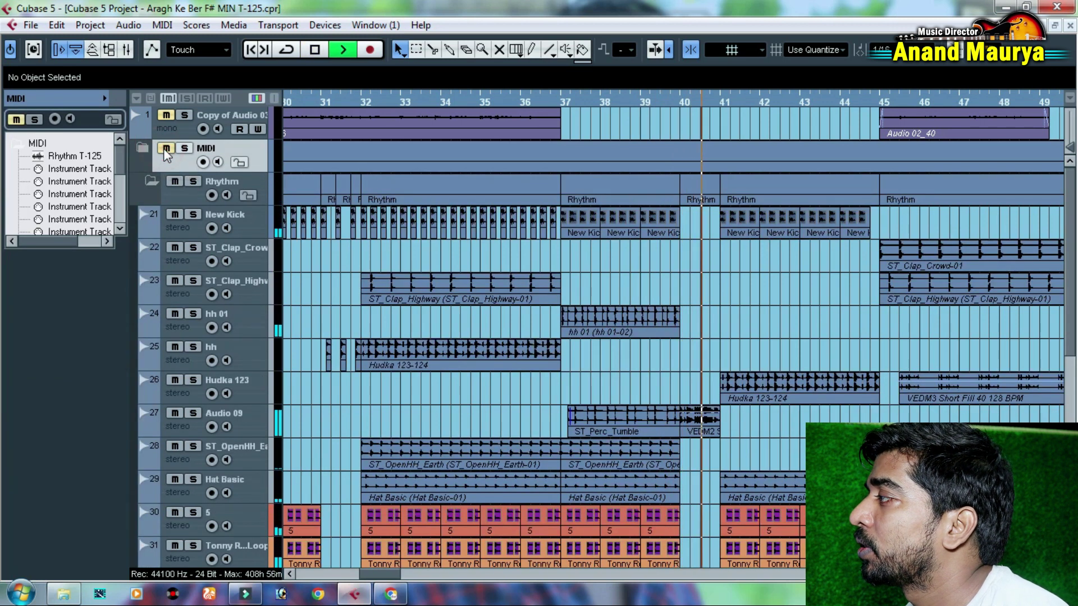
- Unmute the PLUCKS track and instrument tracks 18, 19 and 20 in the MIDI folder and collapse the folder
key(g)
key(g)
key(g)
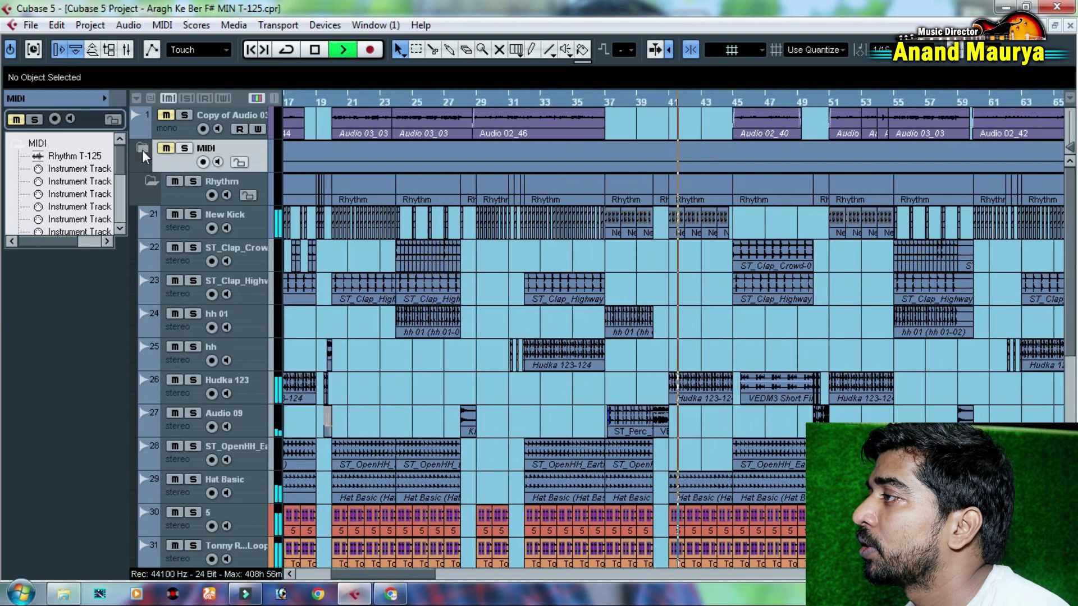
click(142, 150)
scroll(218, 306, down, 5)
click(174, 317)
click(174, 283)
click(173, 250)
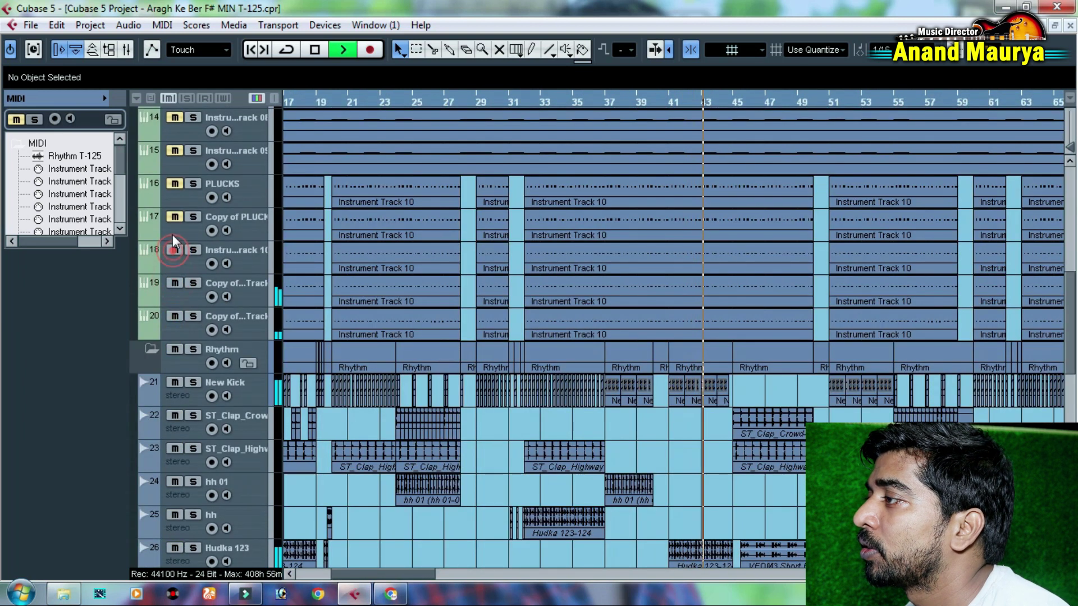
click(175, 184)
scroll(313, 203, up, 5)
click(150, 150)
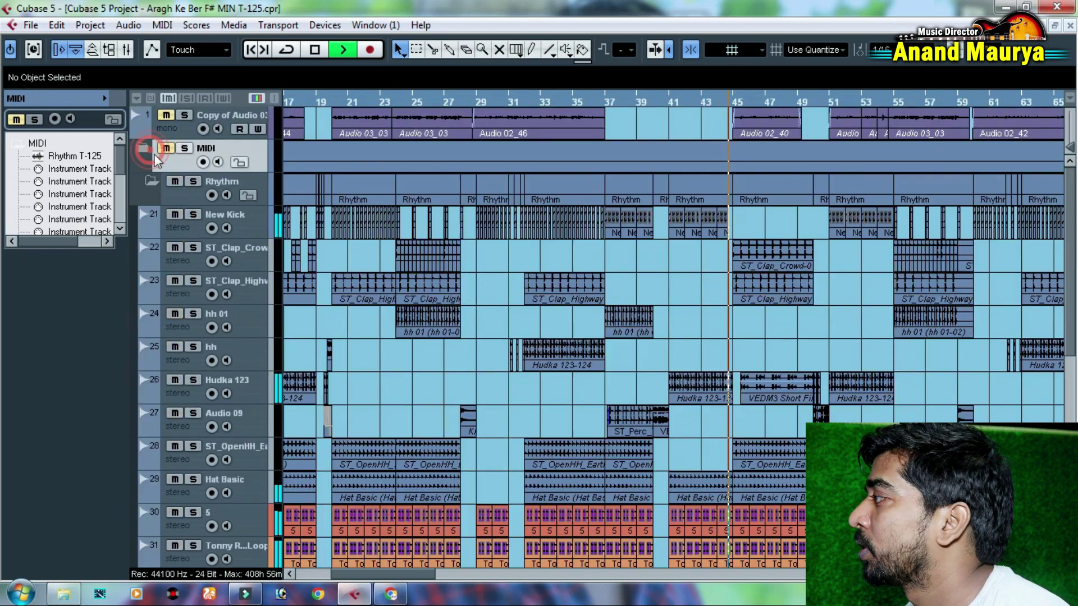
- Follow the playback of the clap section from bar 45 and unmute the Copy of Audio track
scroll(707, 250, down, 5)
scroll(707, 250, right, 2)
scroll(706, 249, up, 4)
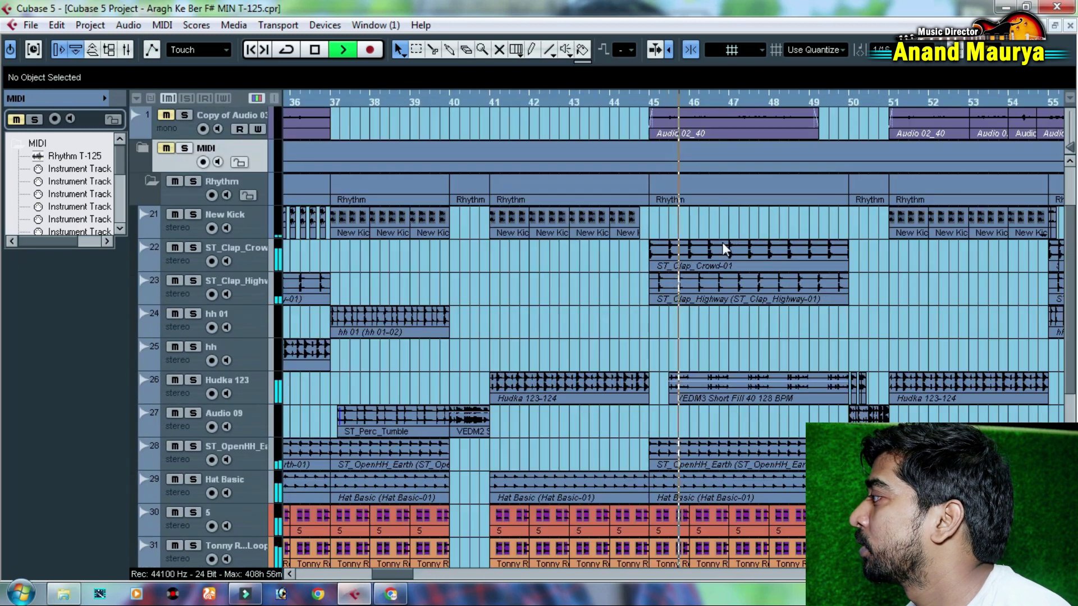
scroll(657, 258, up, 3)
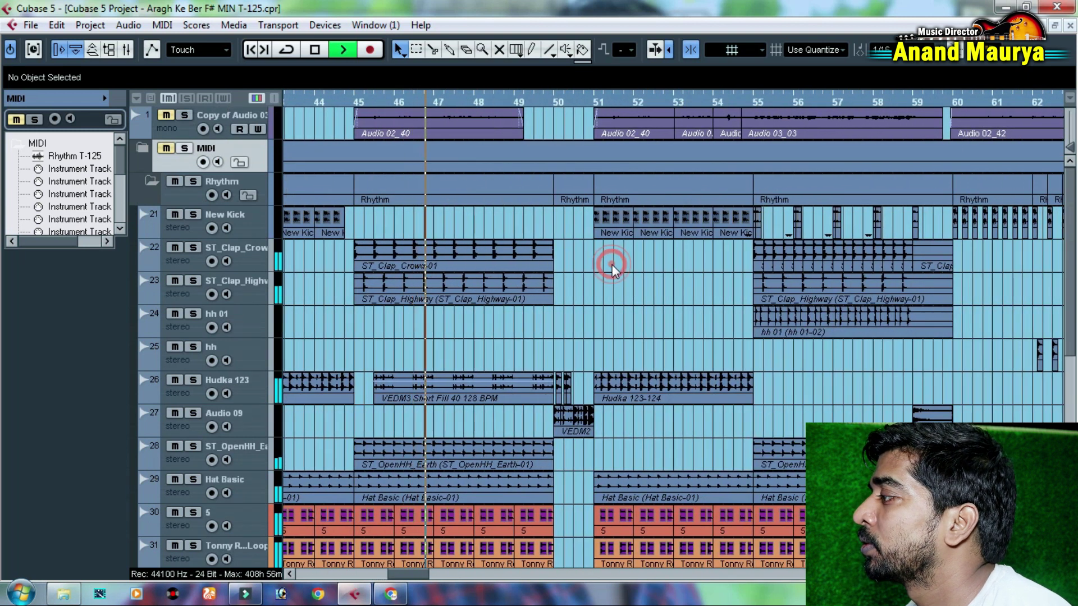
scroll(615, 272, up, 3)
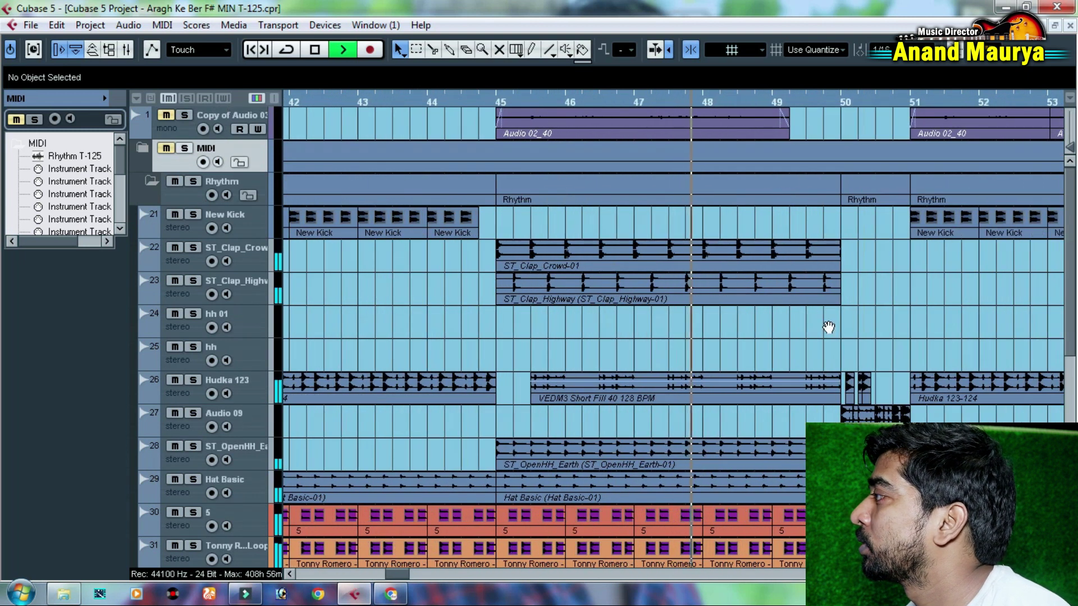
scroll(555, 218, right, 3)
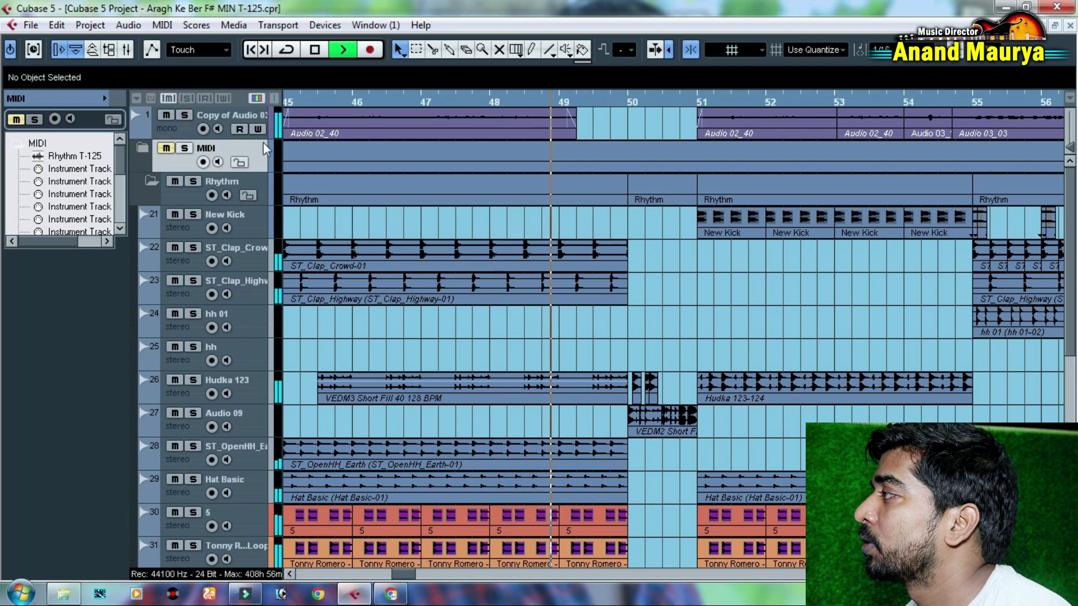
- Replay the rhythm together with the Copy of Audio track from about the middle of bar 44 into bar 45
key(space)
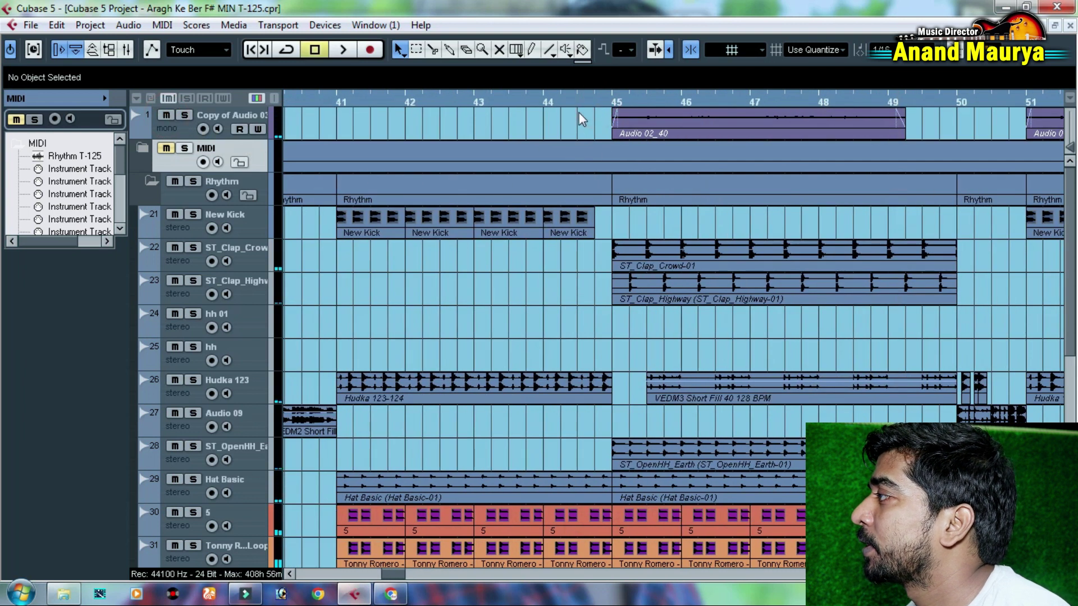
scroll(548, 105, up, 1)
key(space)
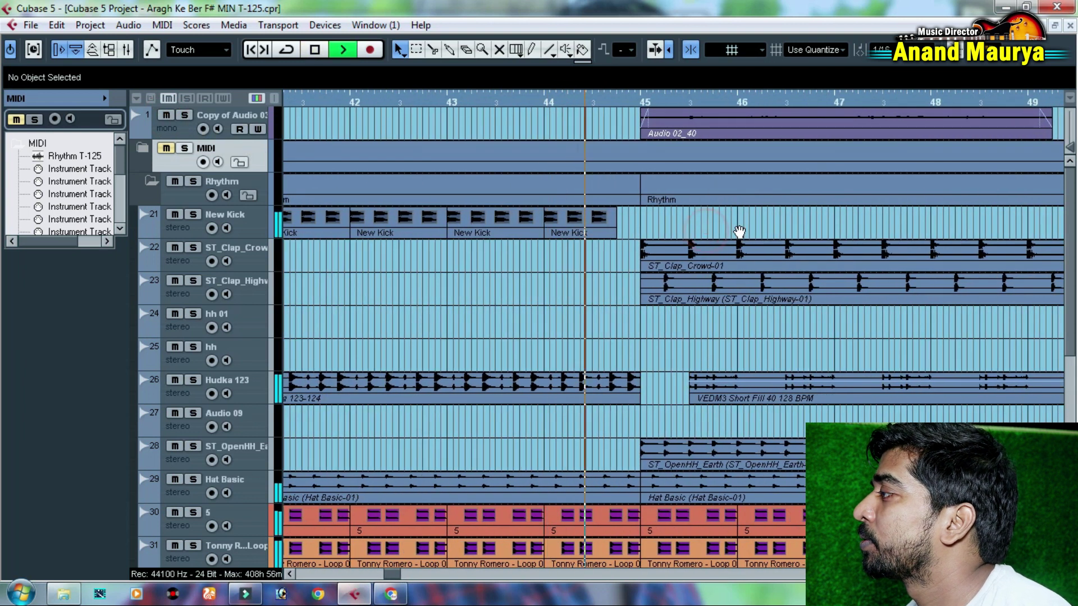
scroll(710, 230, right, 2)
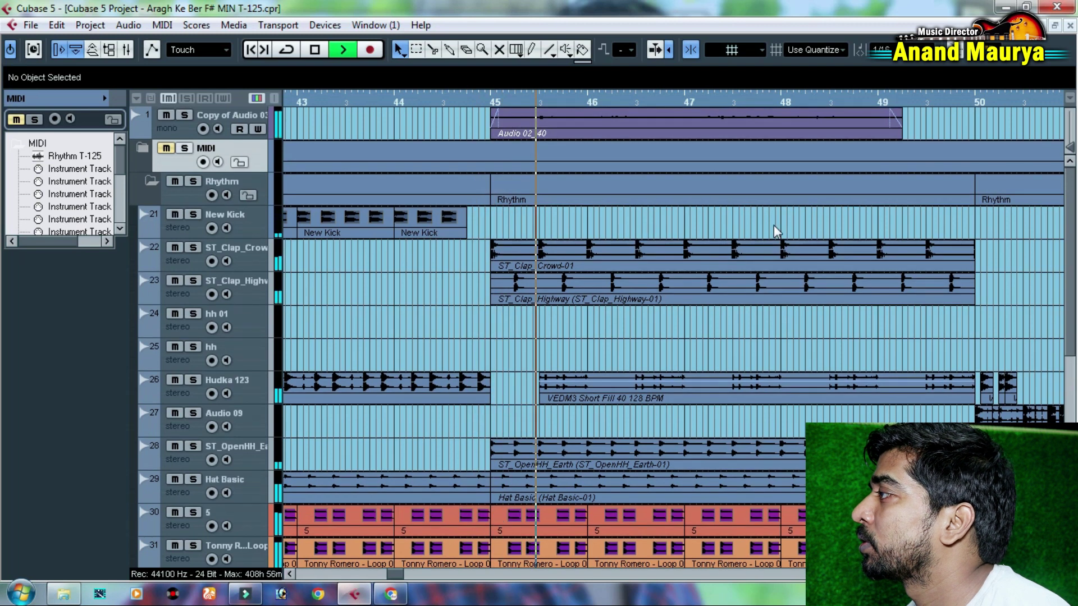
key(g)
key(g)
key(g)
key(h)
key(h)
key(h)
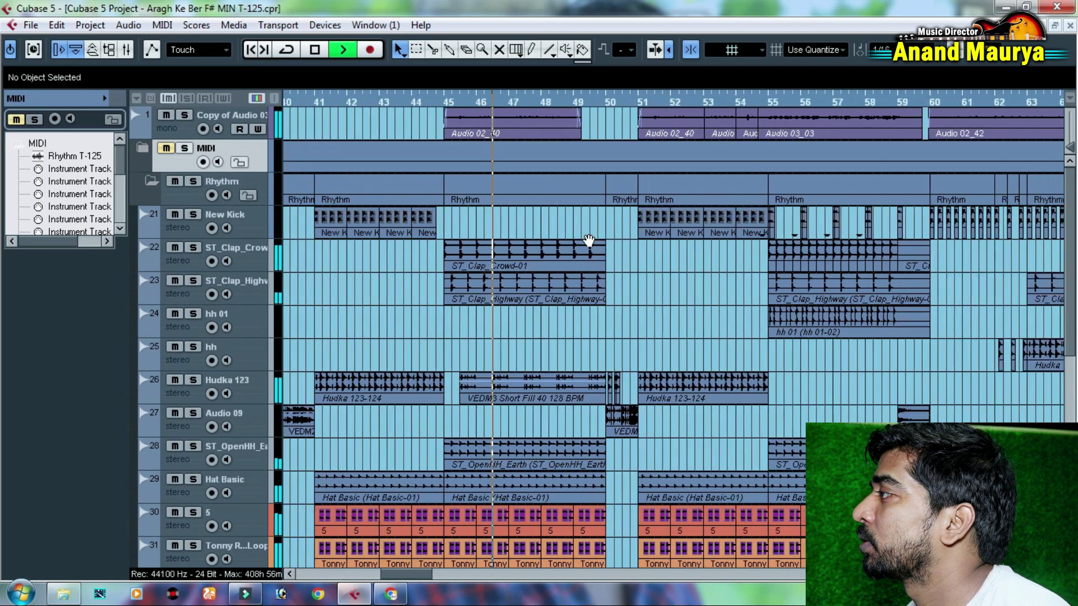
- Follow the continuing playback through the bar 50 fill and the New Kick section from bar 51 to bar 55
key(h)
key(h)
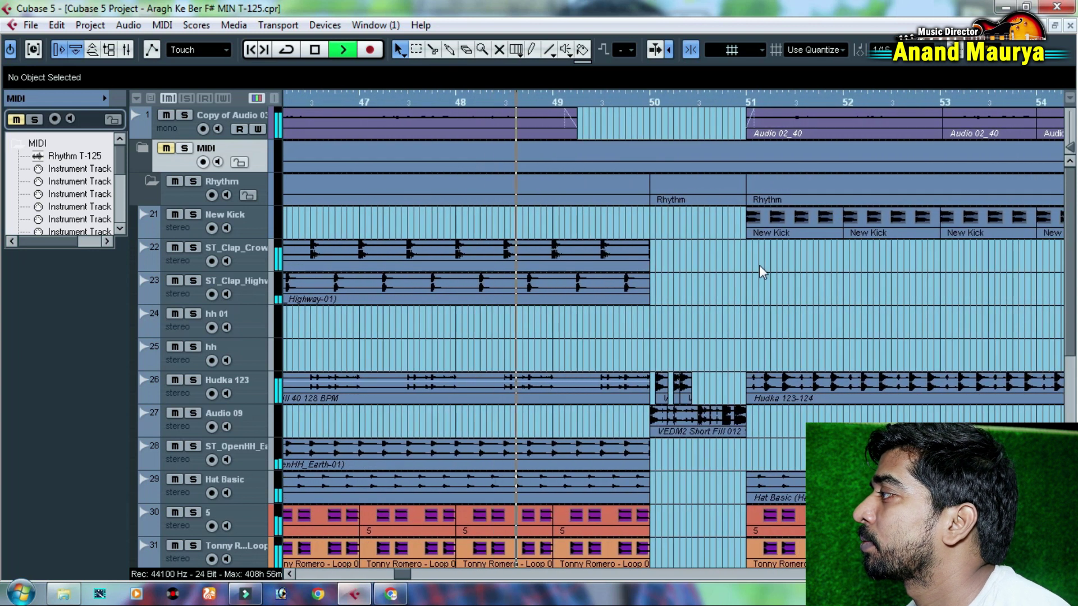
key(h)
scroll(730, 263, right, 4)
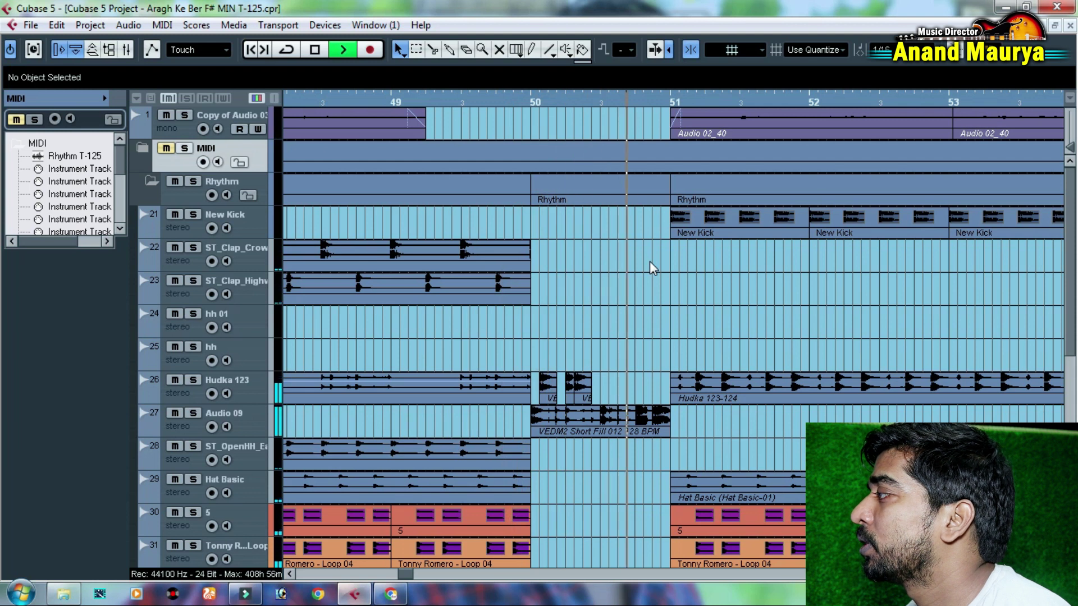
scroll(536, 277, right, 5)
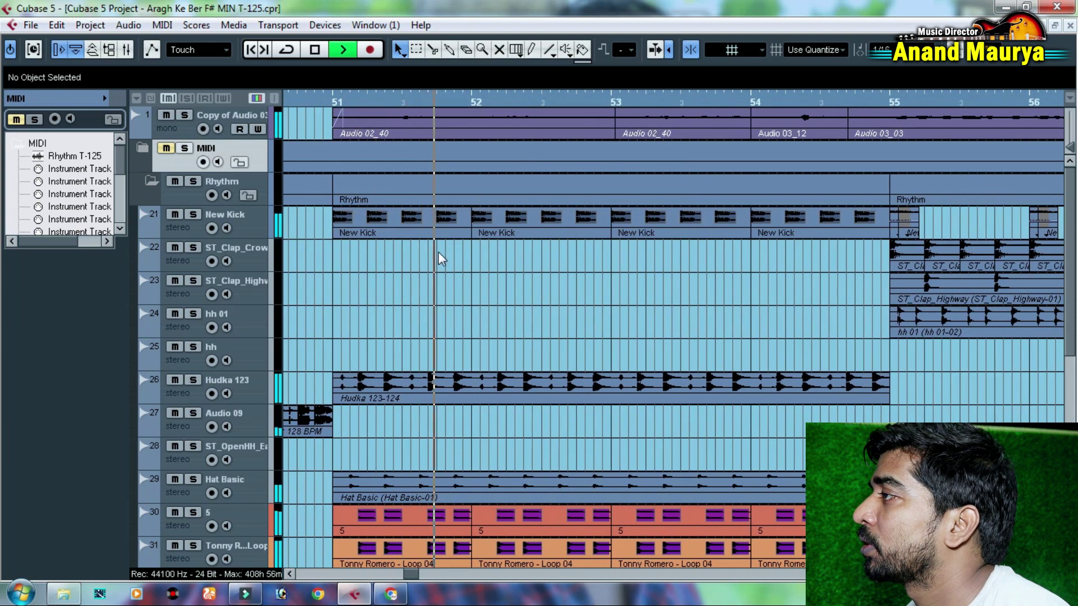
key(g)
key(g)
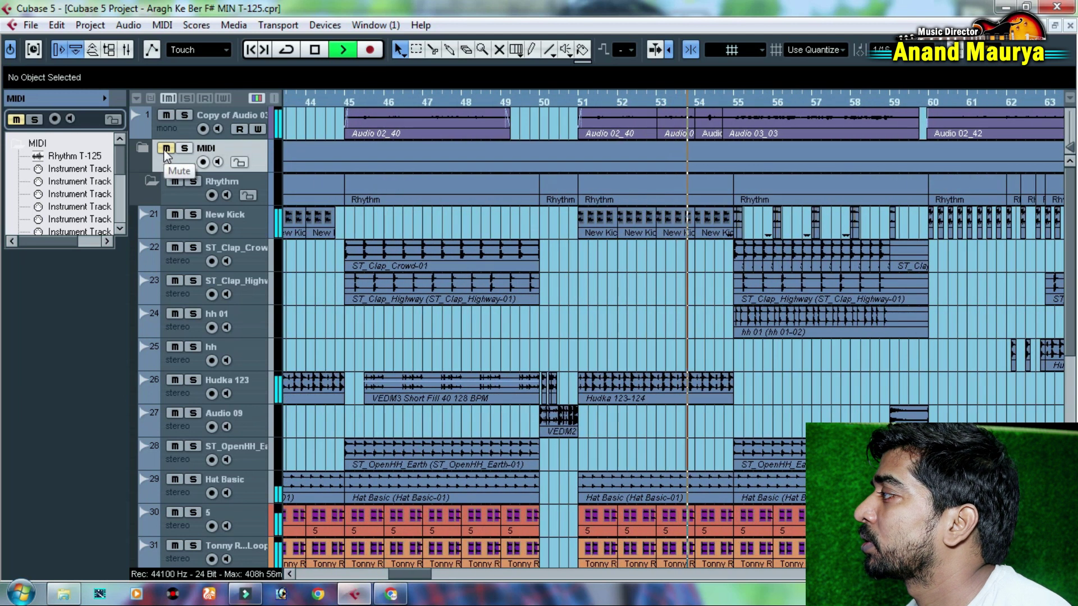
key(h)
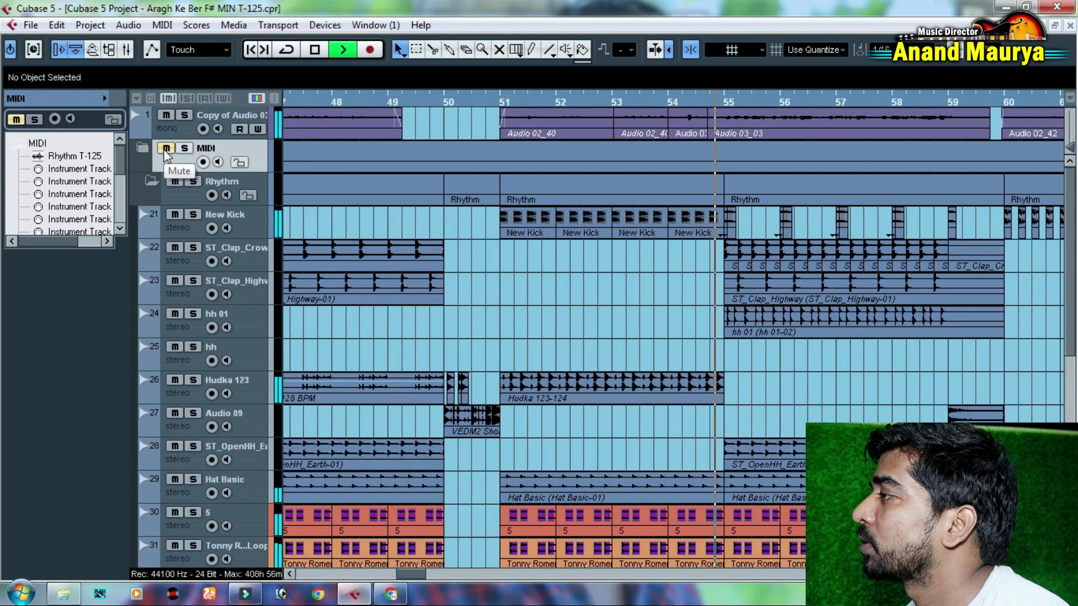
- Stop playback, unmute the MIDI folder, mute the Copy of Audio track, and show the whole arrangement
key(space)
click(163, 149)
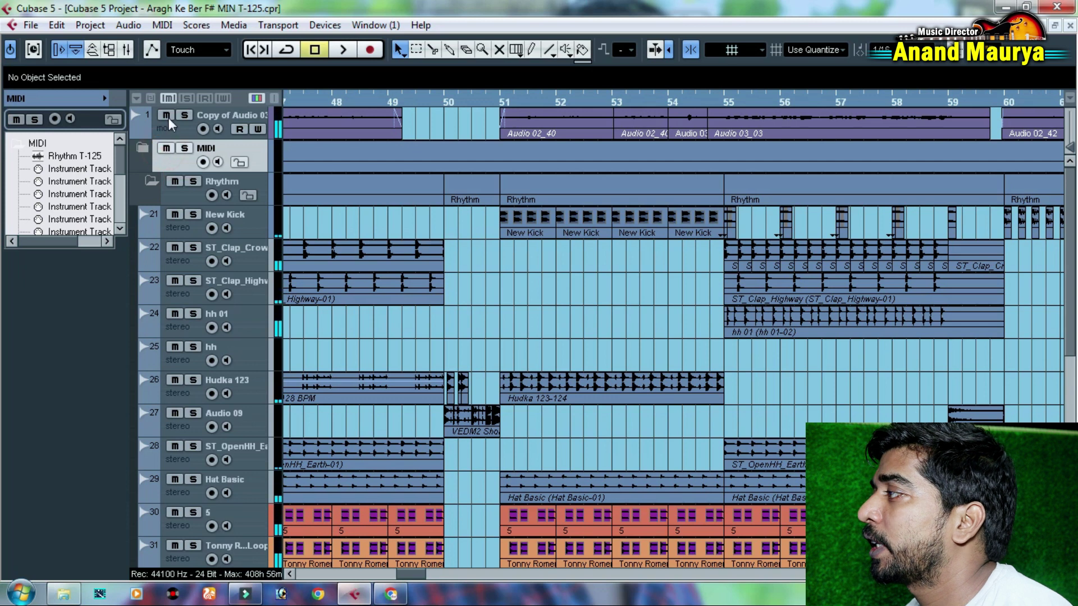
click(168, 117)
key(g)
key(g)
key(g)
key(g)
key(g)
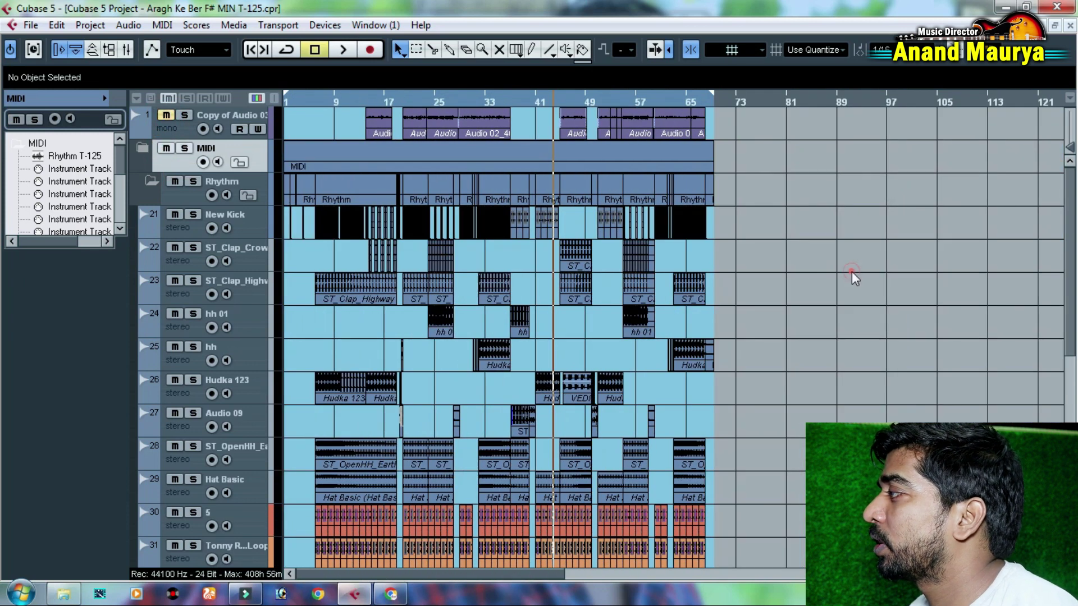